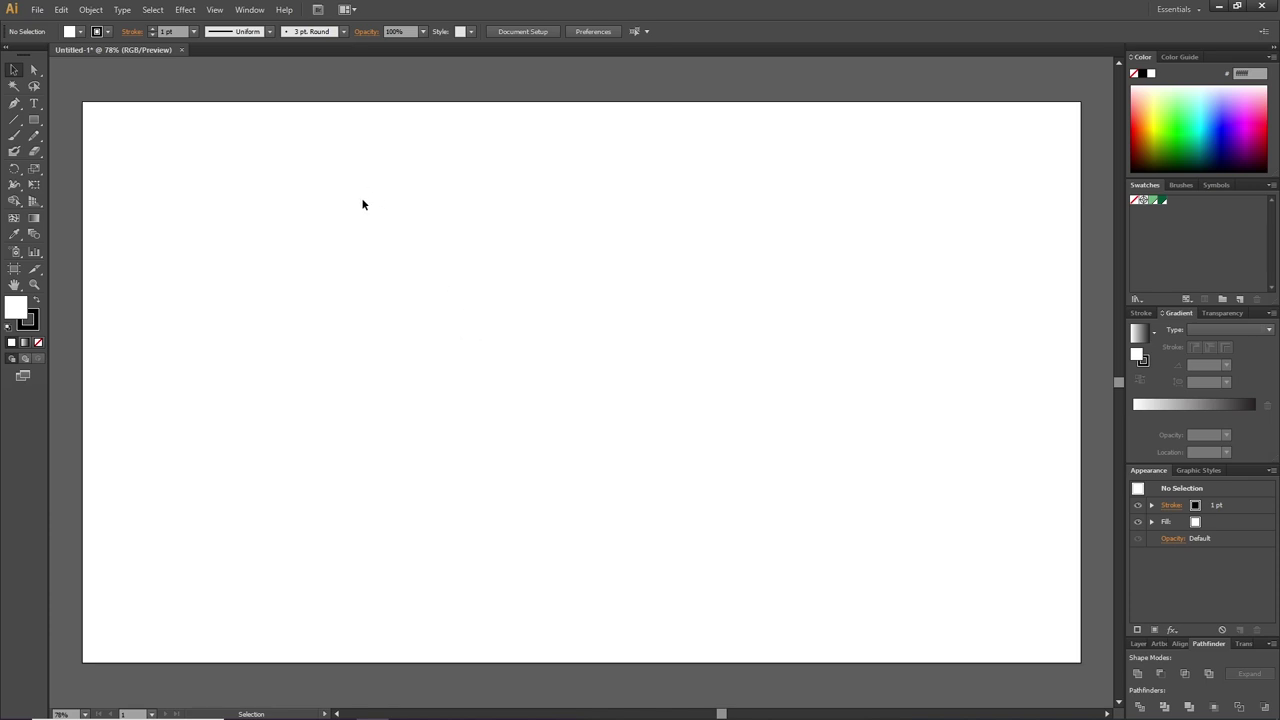
Step: Turn on Show Grid and Snap to Grid from the View menu for the blank artboard
{"action": "left_click", "coordinate": [214, 9]}
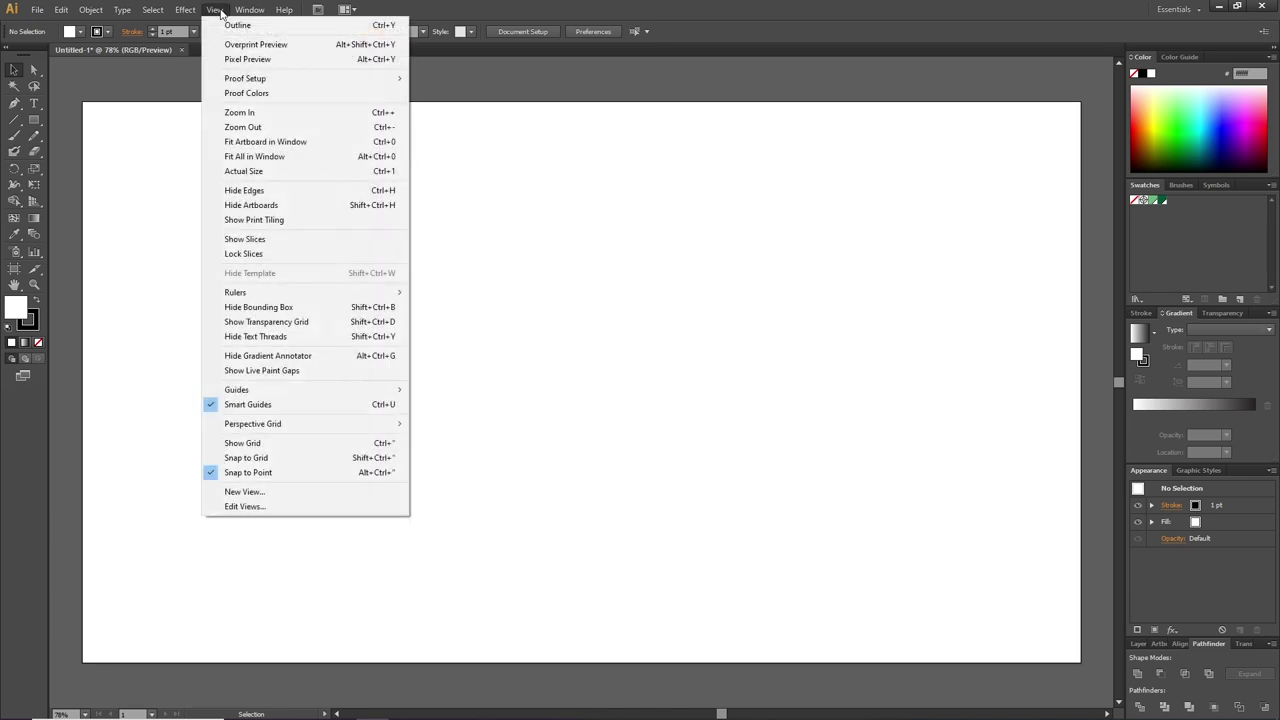
{"action": "left_click", "coordinate": [290, 445]}
{"action": "left_click", "coordinate": [214, 9]}
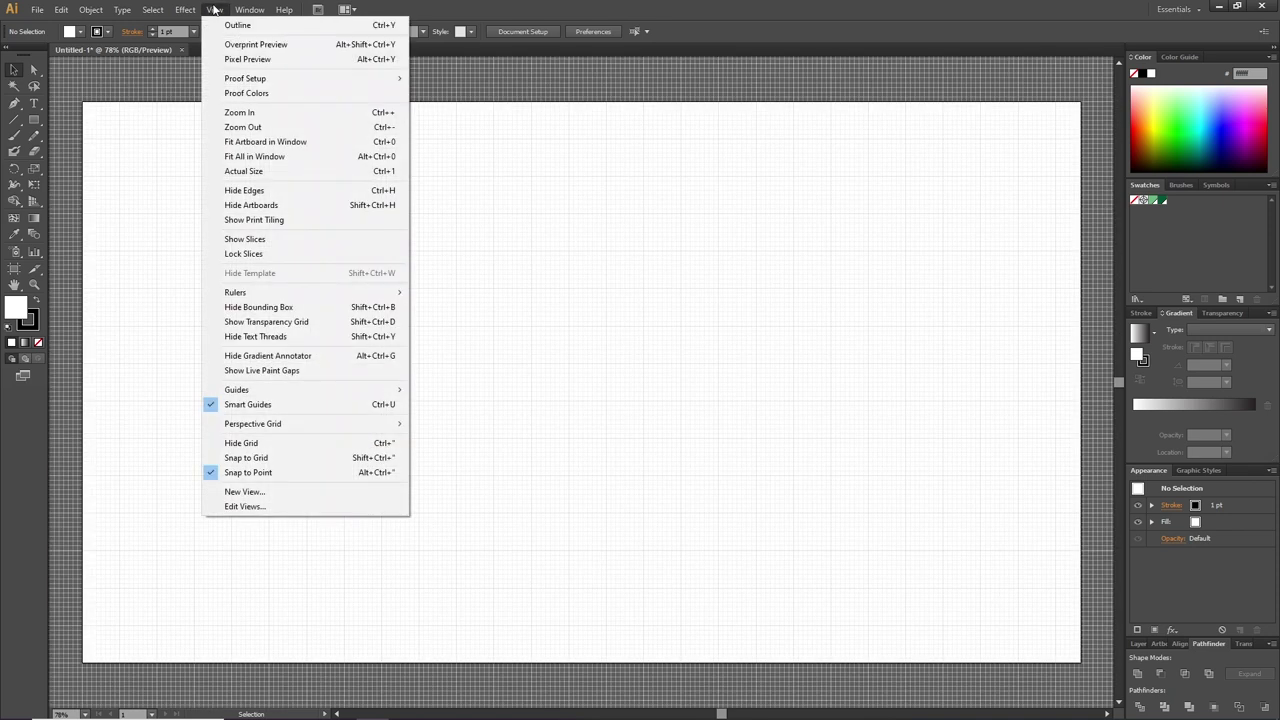
{"action": "left_click", "coordinate": [270, 459]}
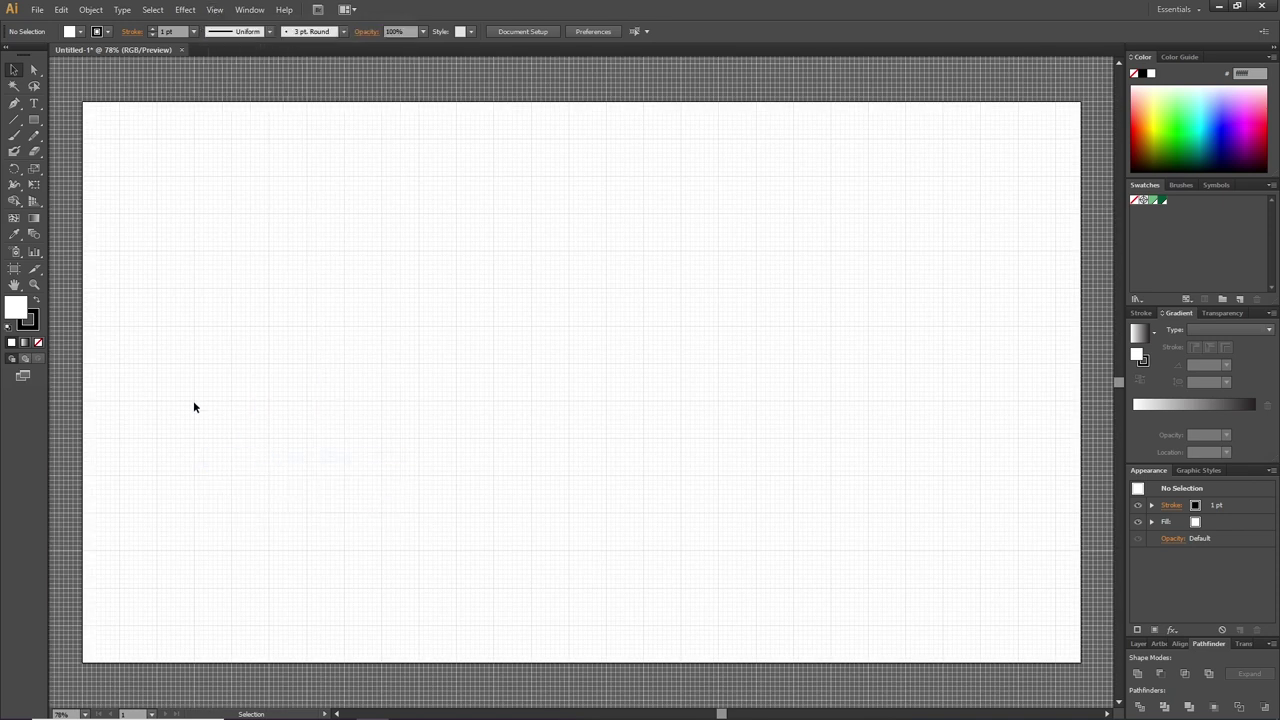
Step: Zoom in and draw a thin horizontal rectangle with no stroke and a green fill
{"action": "left_click", "coordinate": [34, 285]}
{"action": "left_click_drag", "start_coordinate": [366, 206], "coordinate": [598, 410]}
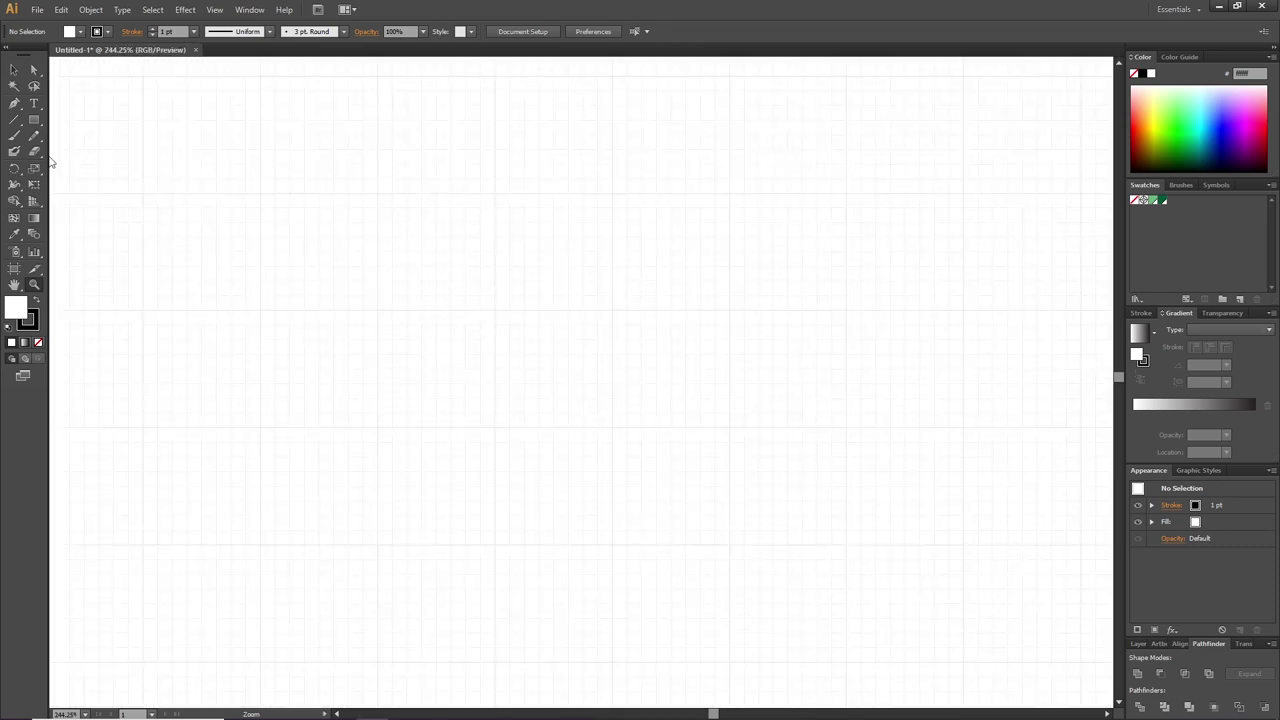
{"action": "left_click", "coordinate": [33, 120]}
{"action": "left_click_drag", "start_coordinate": [380, 206], "coordinate": [494, 207]}
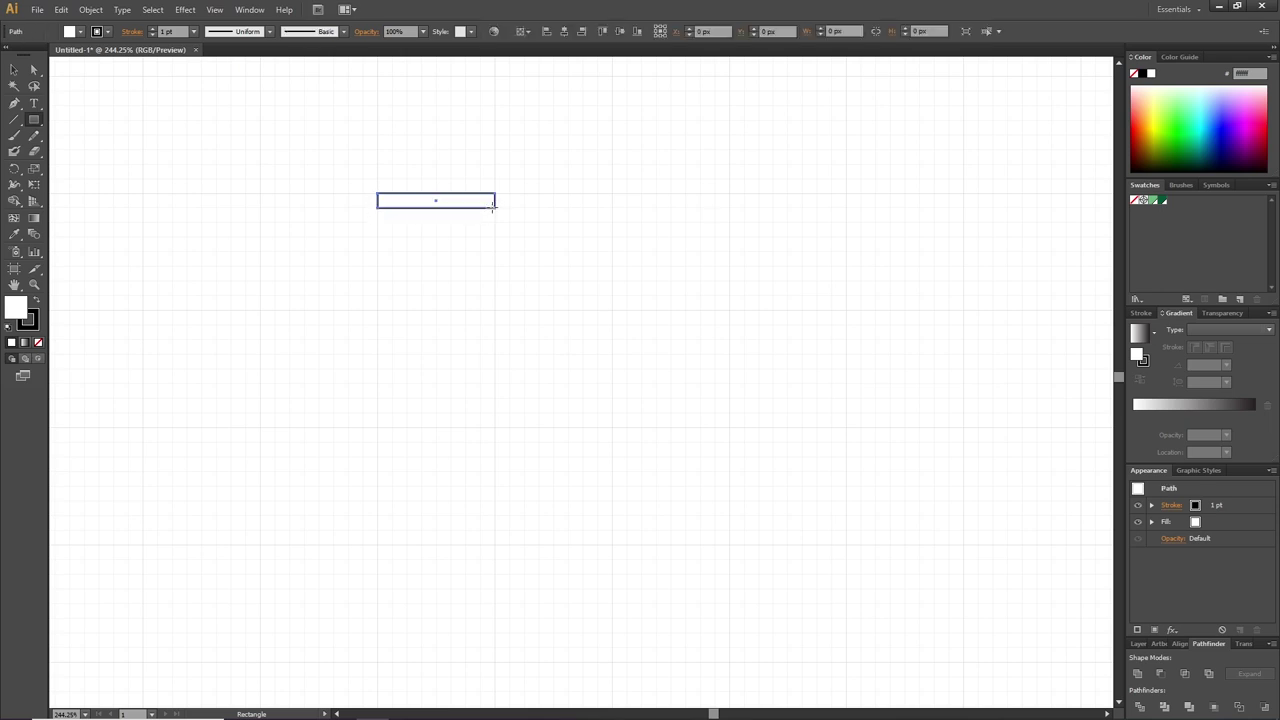
{"action": "key", "text": "x"}
{"action": "left_click", "coordinate": [38, 344]}
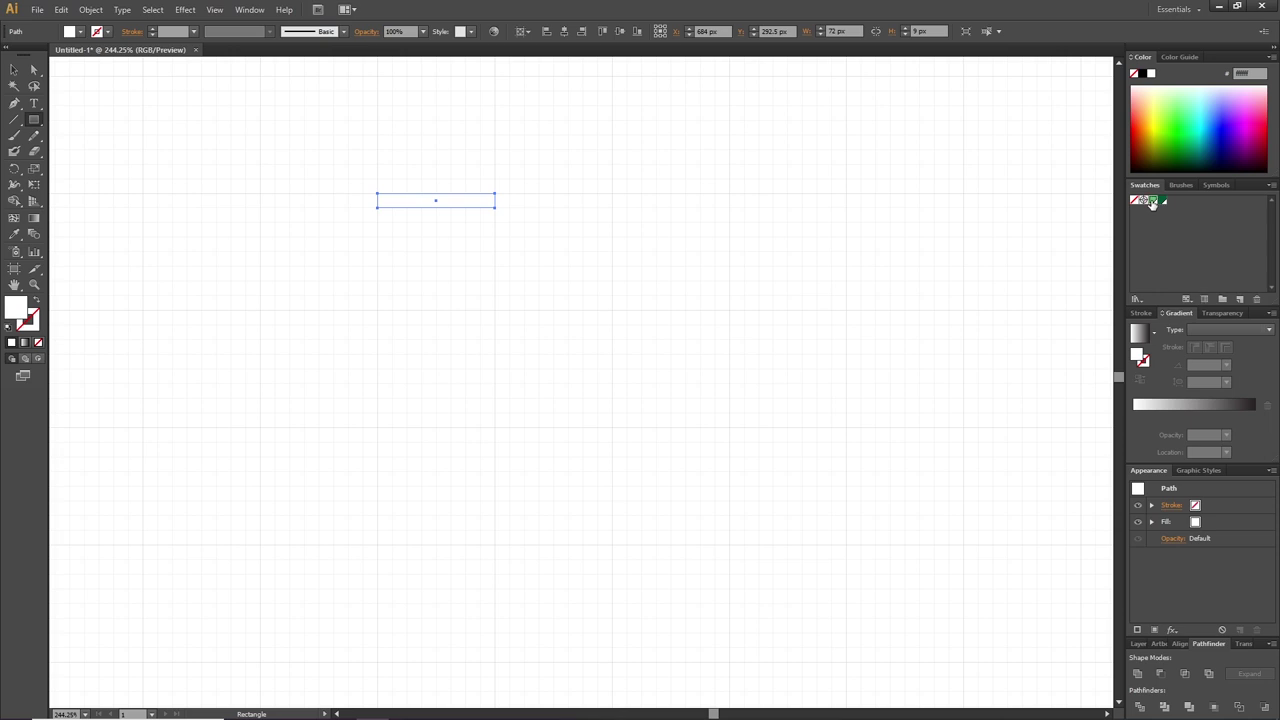
{"action": "left_click", "coordinate": [1153, 200]}
Step: Duplicate the bar, rotate the copy 90°, place it at the right end, and select both
{"action": "left_click", "coordinate": [14, 70]}
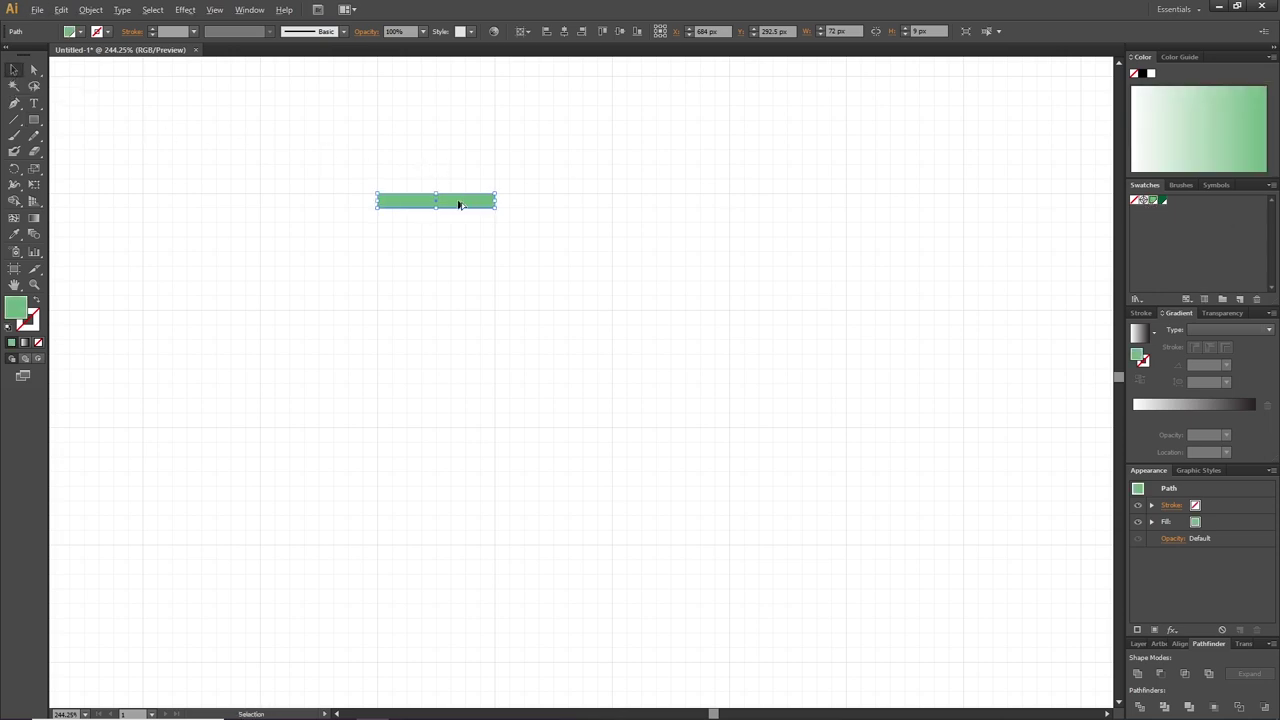
{"action": "left_click_drag", "start_coordinate": [460, 204], "coordinate": [455, 222]}
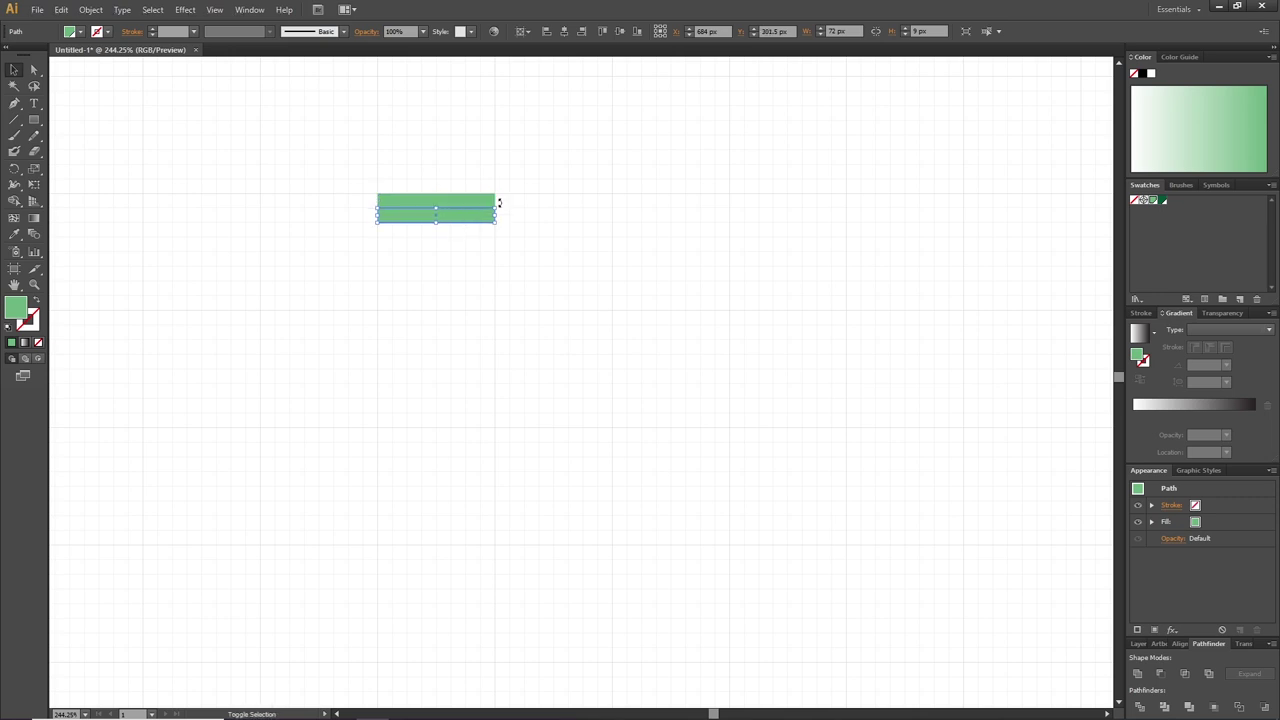
{"action": "left_click_drag", "start_coordinate": [499, 203], "coordinate": [470, 313]}
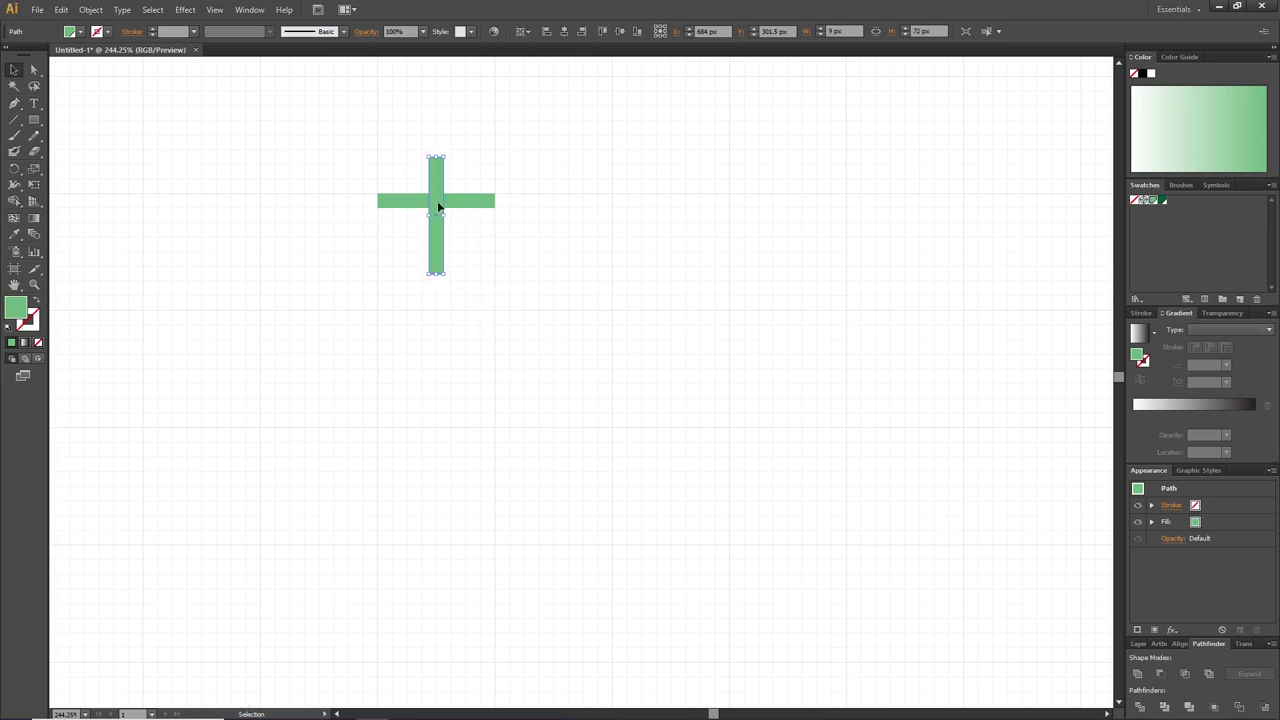
{"action": "left_click_drag", "start_coordinate": [435, 186], "coordinate": [486, 223]}
{"action": "left_click_drag", "start_coordinate": [536, 163], "coordinate": [438, 250]}
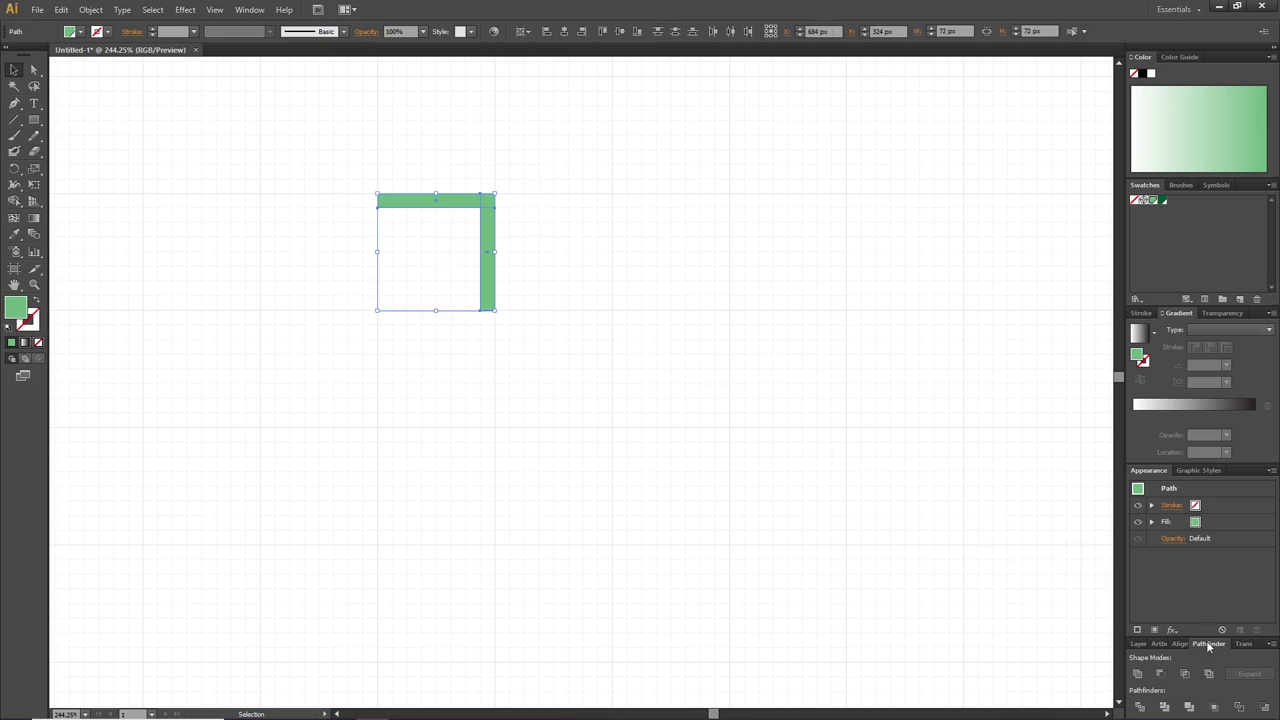
Step: Combine the two green bars with Pathfinder's Unite into one L-shaped path
{"action": "left_click", "coordinate": [250, 10]}
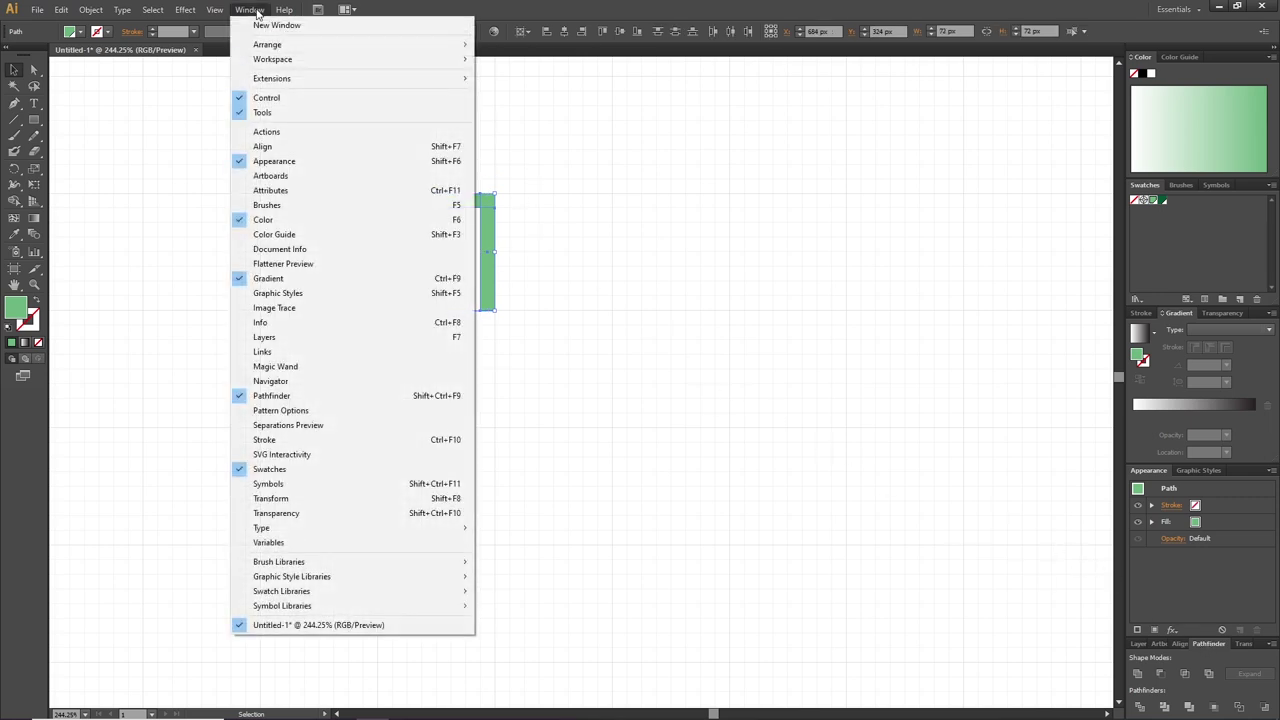
{"action": "left_click", "coordinate": [295, 398]}
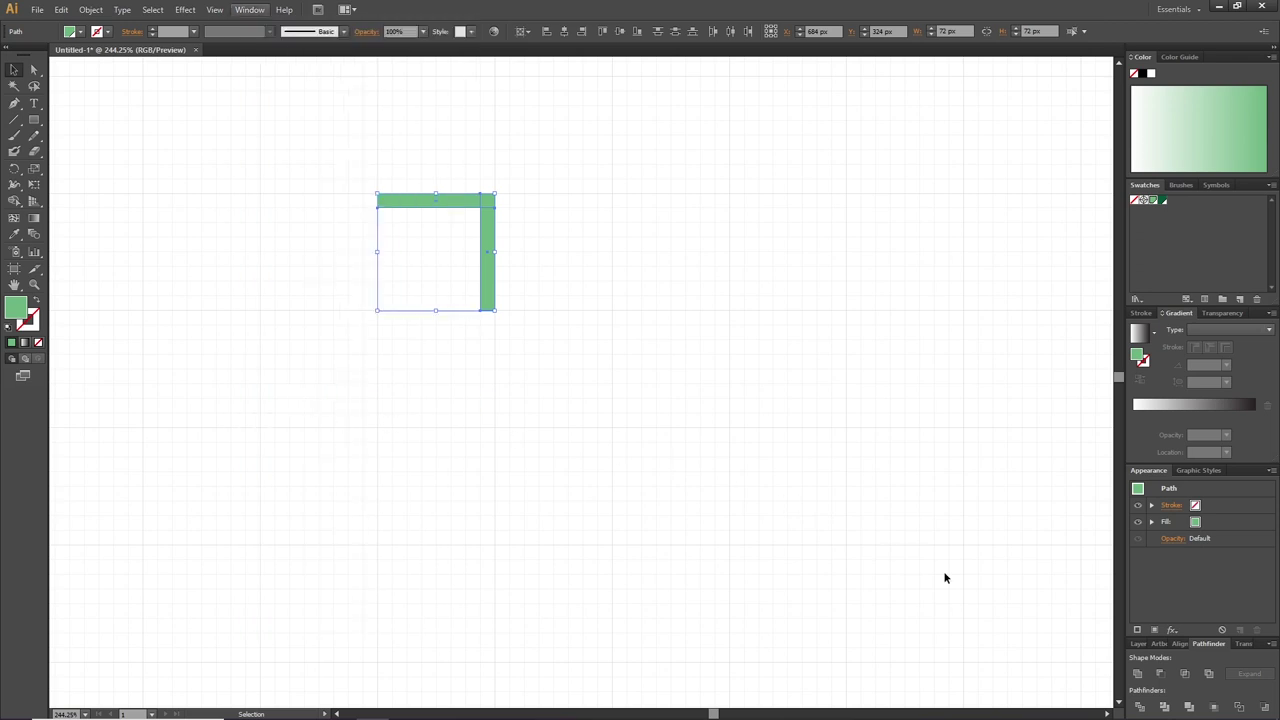
{"action": "left_click", "coordinate": [1136, 675]}
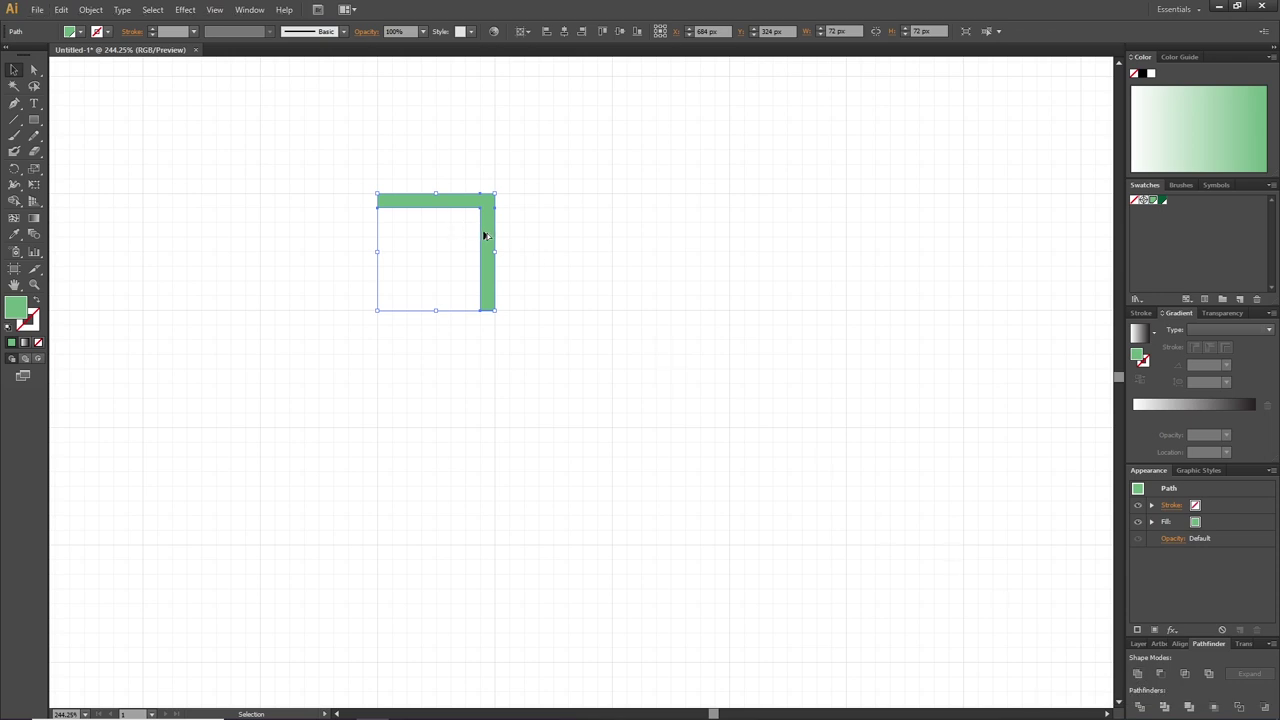
Step: Alt-drag a copy of the L up and right and shorten its arms with Direct Selection
{"action": "left_click_drag", "start_coordinate": [485, 236], "coordinate": [509, 212]}
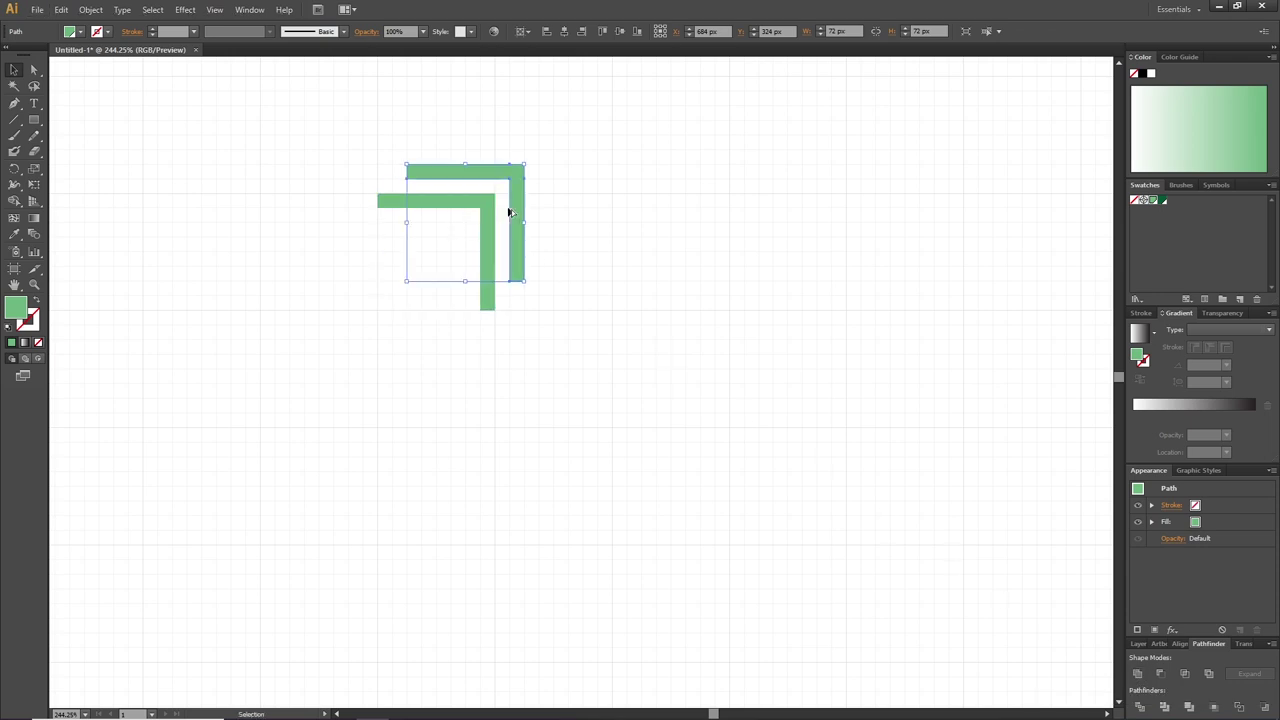
{"action": "left_click", "coordinate": [33, 69]}
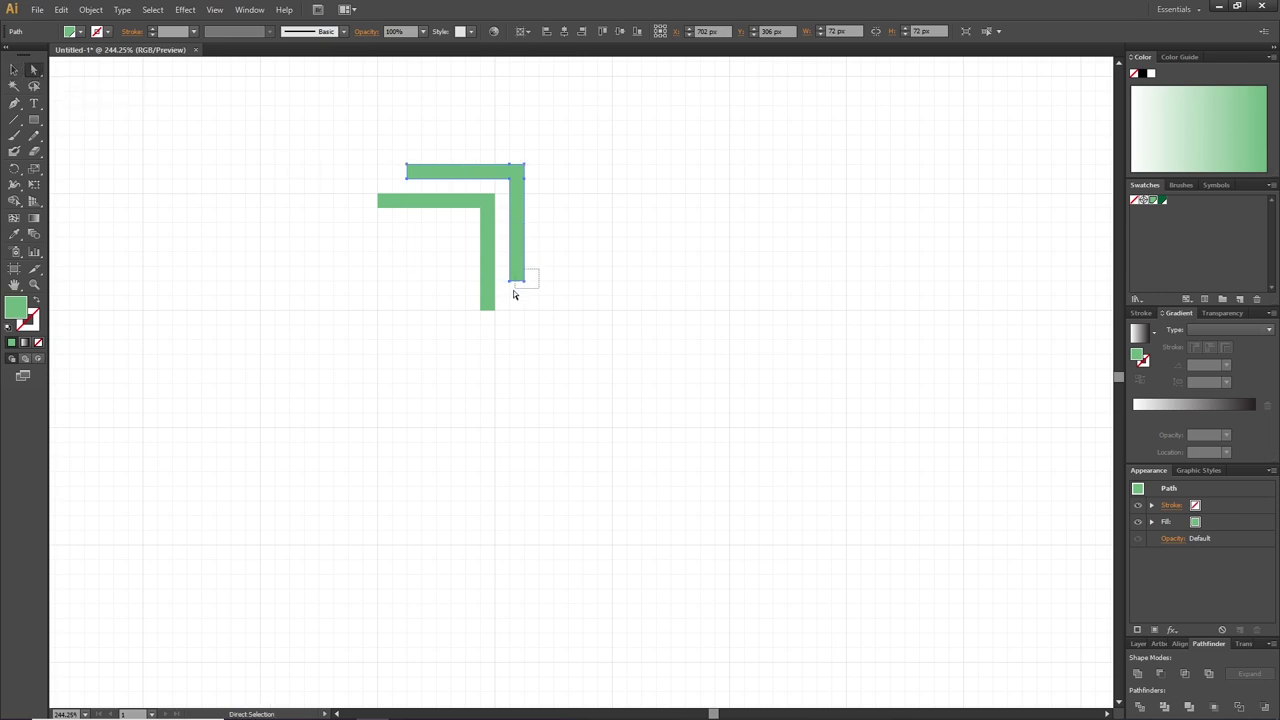
{"action": "left_click_drag", "start_coordinate": [506, 294], "coordinate": [506, 294]}
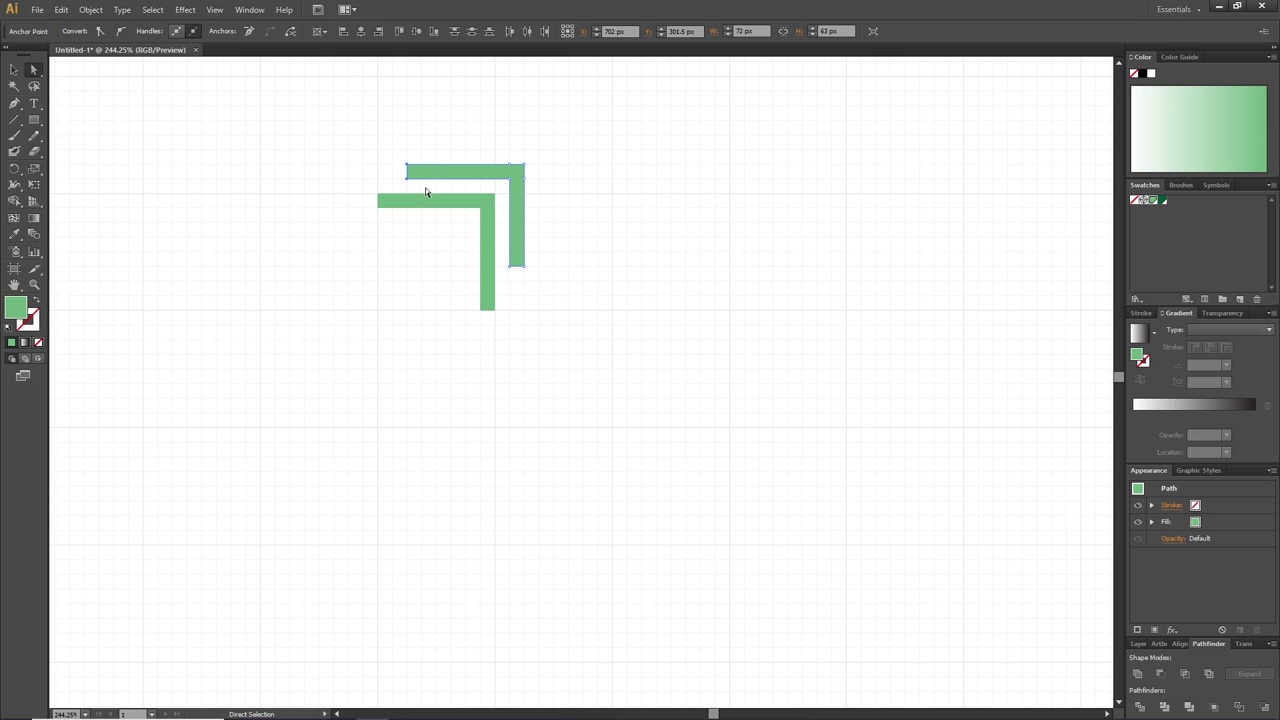
{"action": "key", "text": "ctrl+z"}
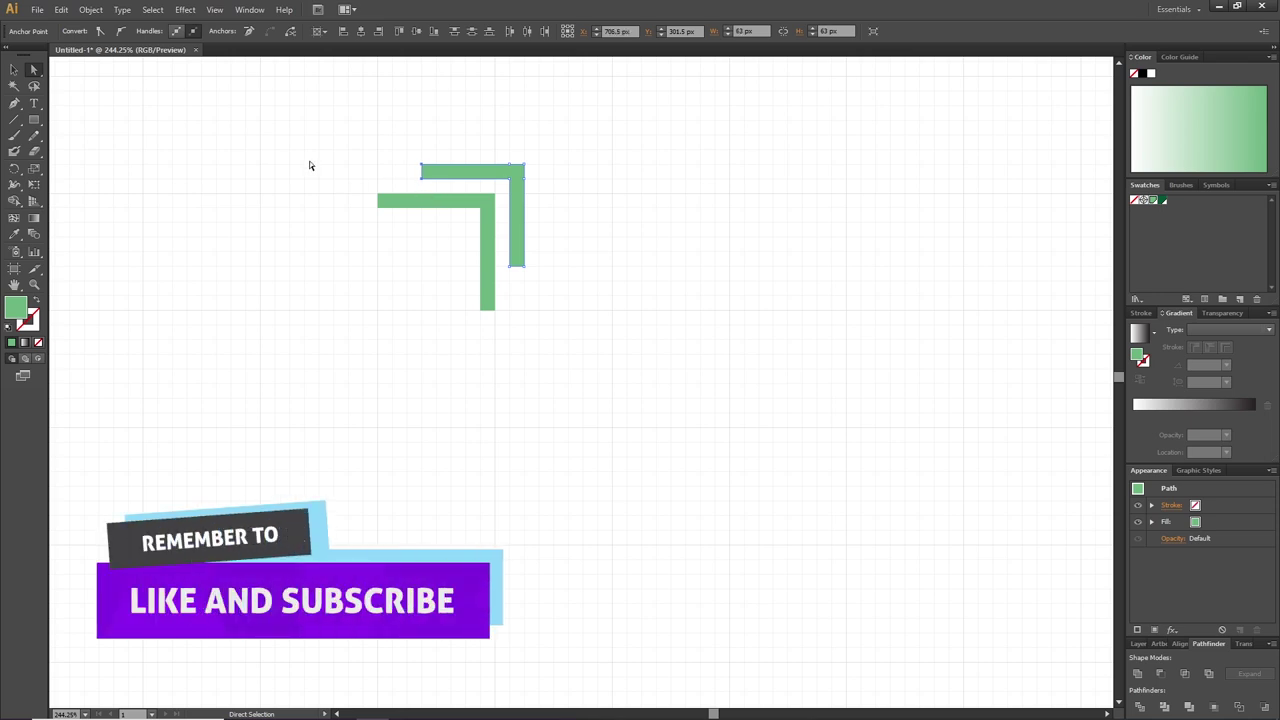
Step: Repeat the up-right offset copy to get four stepped L shapes, then deselect
{"action": "left_click", "coordinate": [15, 70]}
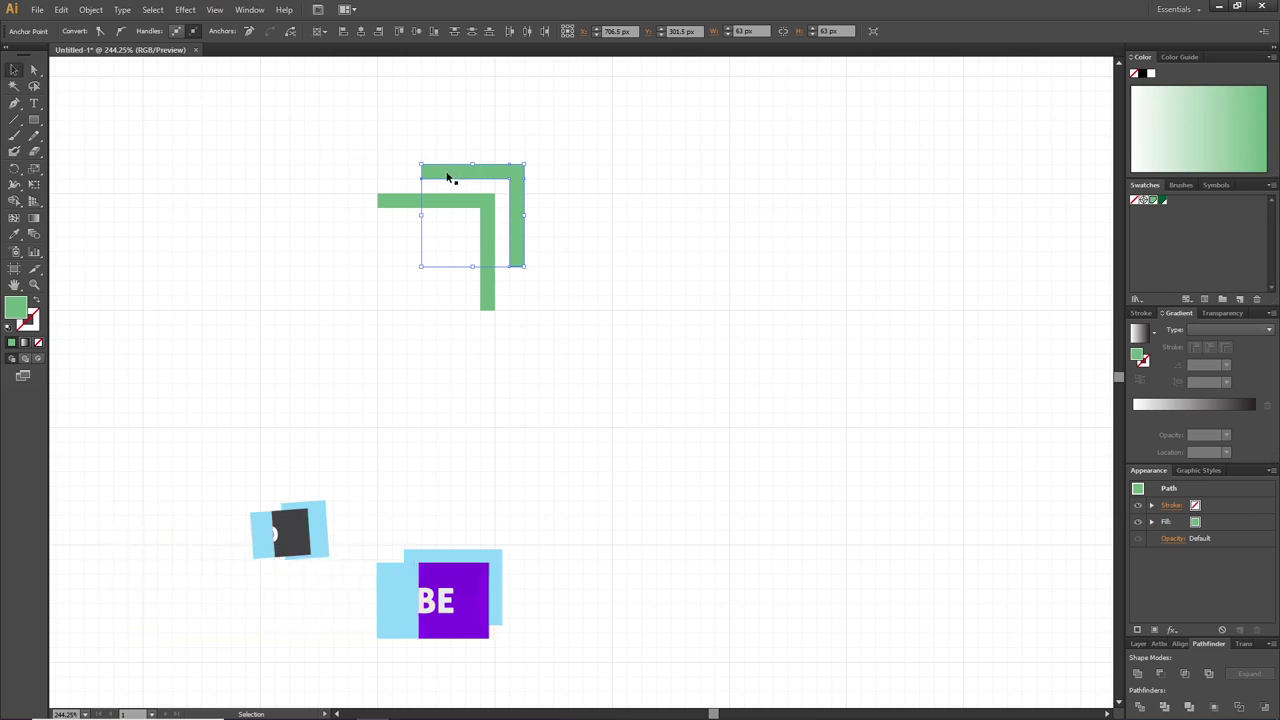
{"action": "left_click_drag", "start_coordinate": [448, 177], "coordinate": [575, 119]}
{"action": "key", "text": "a"}
{"action": "key", "text": "v"}
{"action": "left_click", "coordinate": [568, 207]}
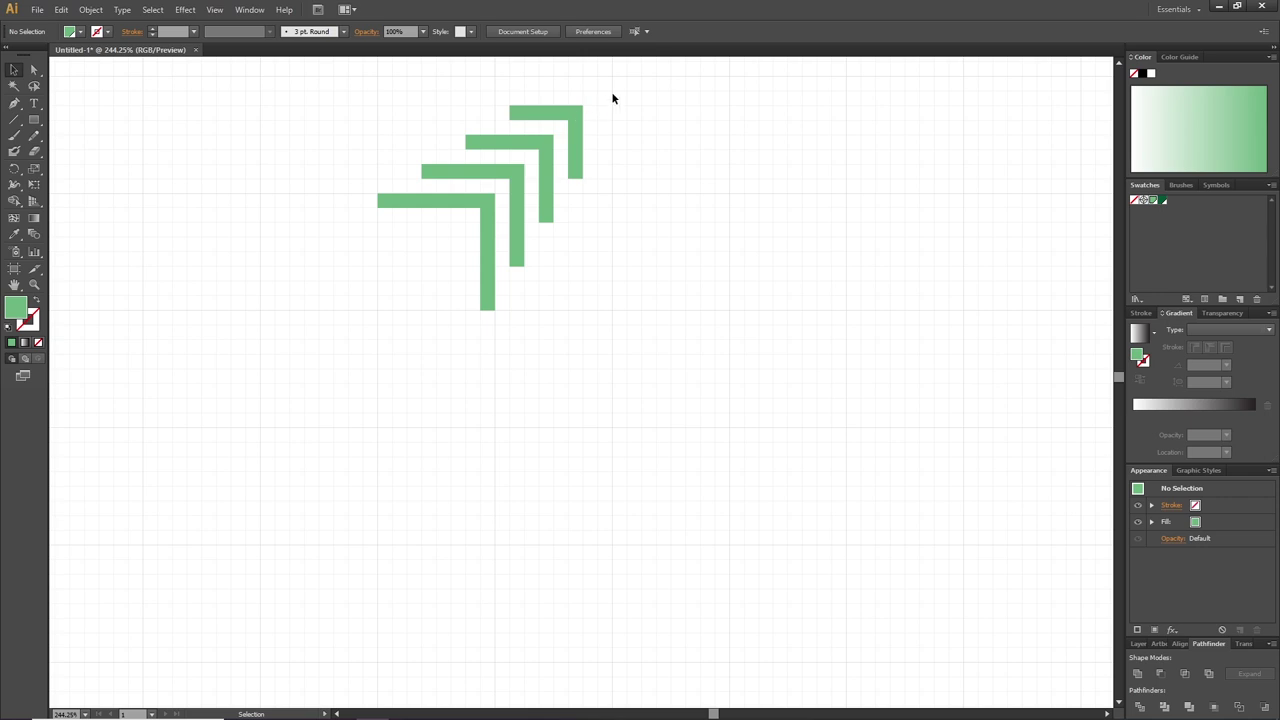
Step: Copy the four Ls down-left in dark green, then copy all eight further down-left
{"action": "left_click_drag", "start_coordinate": [613, 97], "coordinate": [443, 237]}
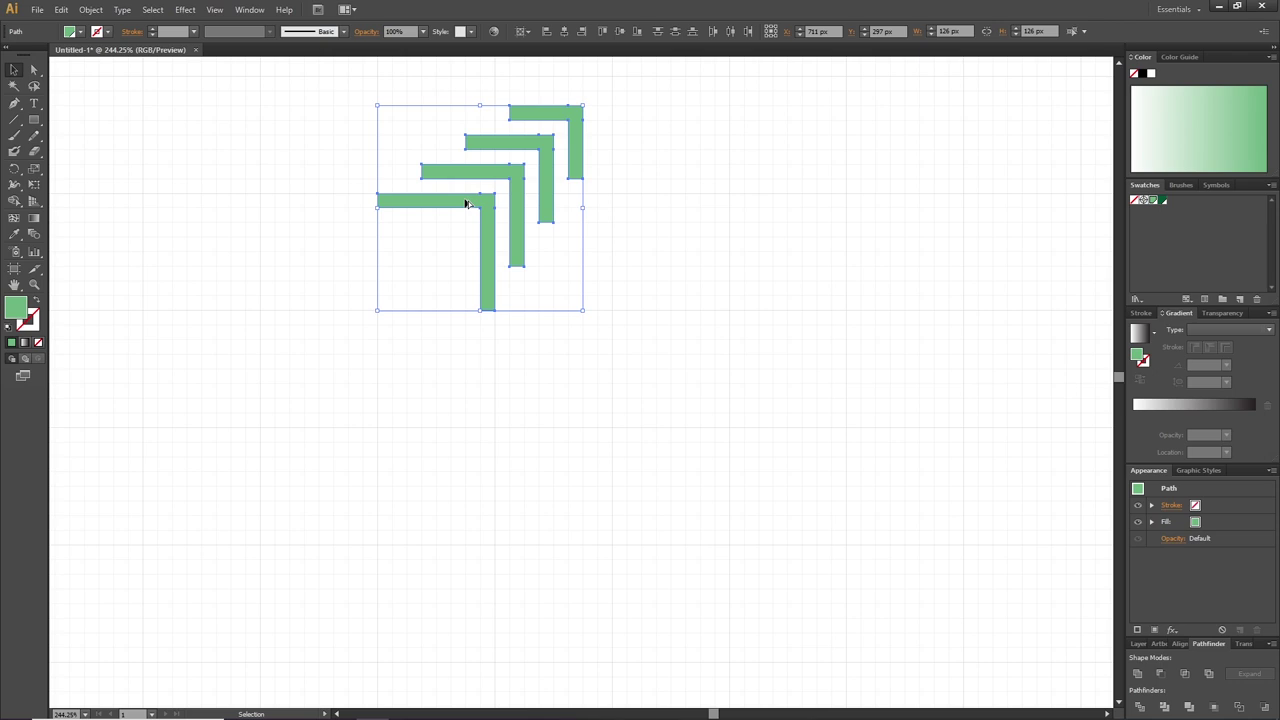
{"action": "left_click_drag", "start_coordinate": [465, 203], "coordinate": [354, 307]}
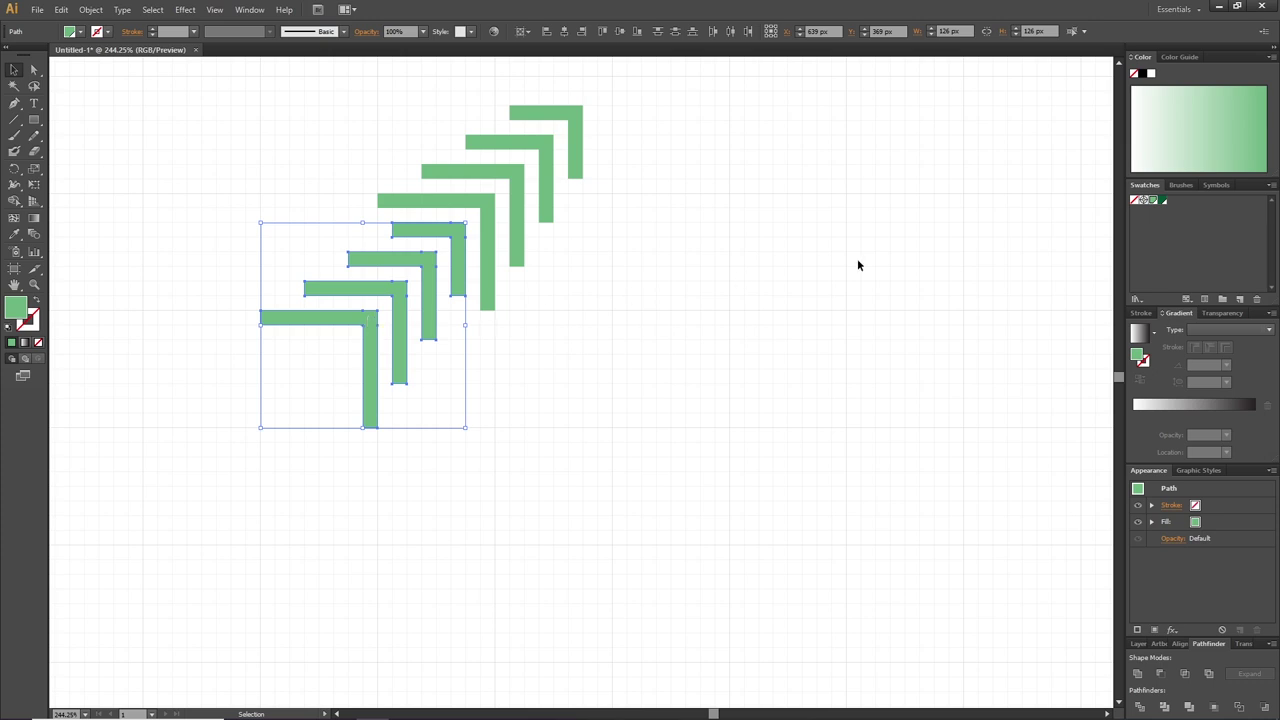
{"action": "left_click", "coordinate": [1164, 203]}
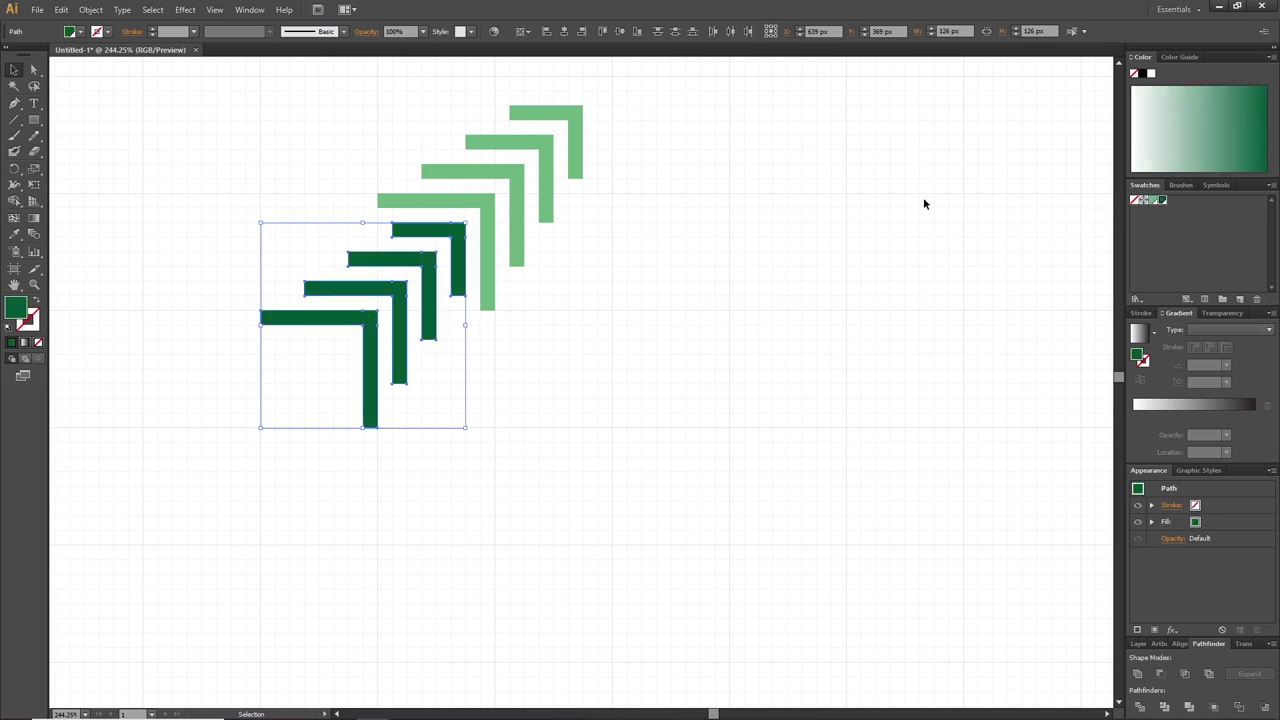
{"action": "left_click_drag", "start_coordinate": [640, 75], "coordinate": [250, 428]}
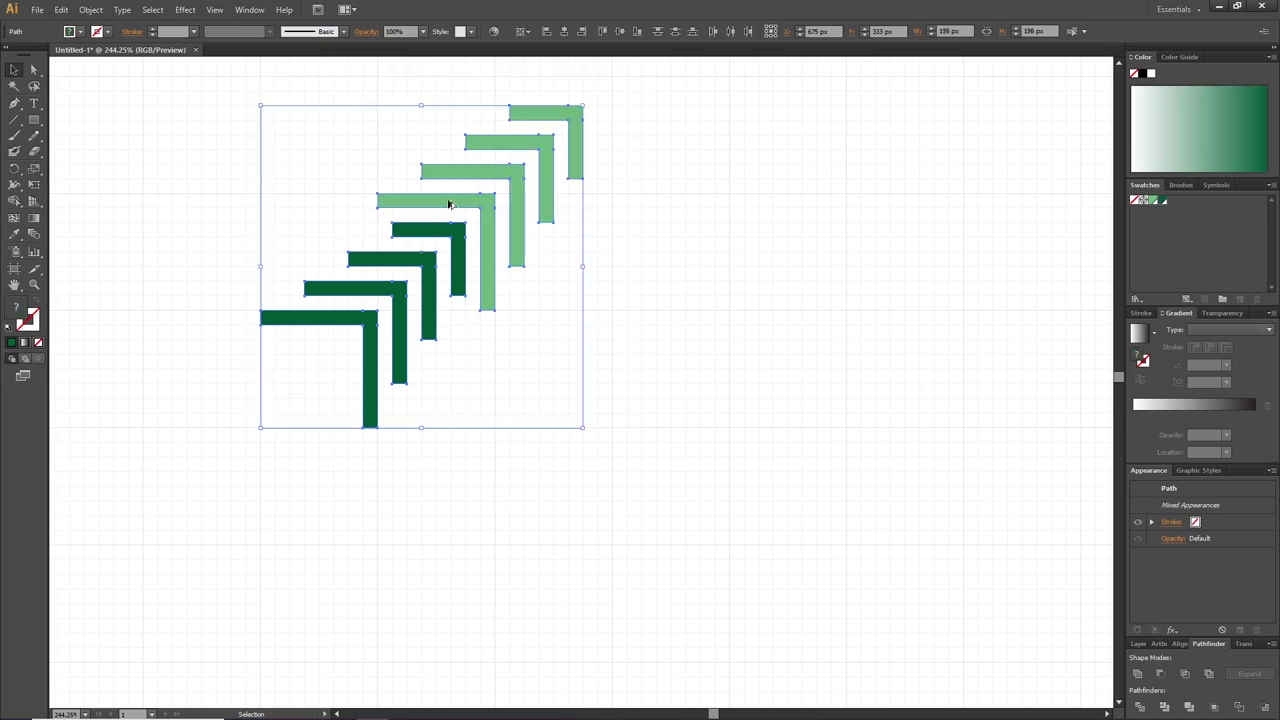
{"action": "left_click_drag", "start_coordinate": [448, 204], "coordinate": [215, 434]}
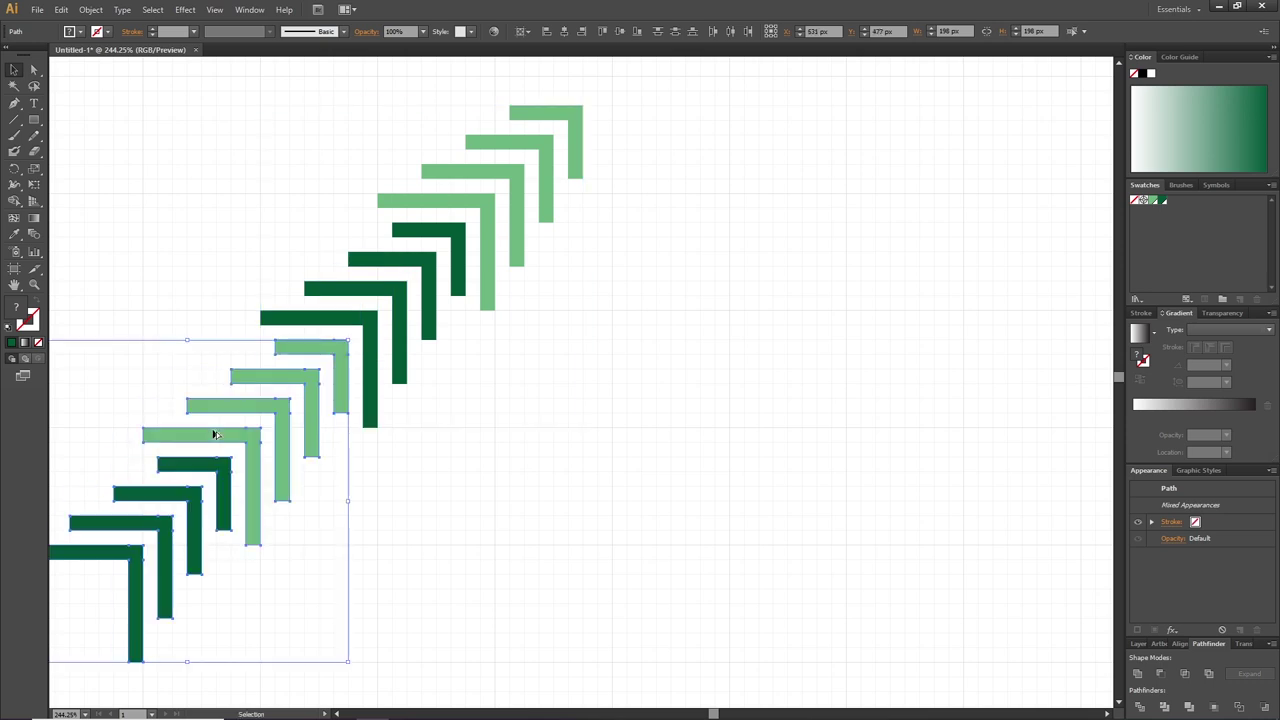
Step: Copy the sixteen-L run, rotate it, and slide it down-left to interlock as a herringbone
{"action": "left_click_drag", "start_coordinate": [70, 80], "coordinate": [640, 583]}
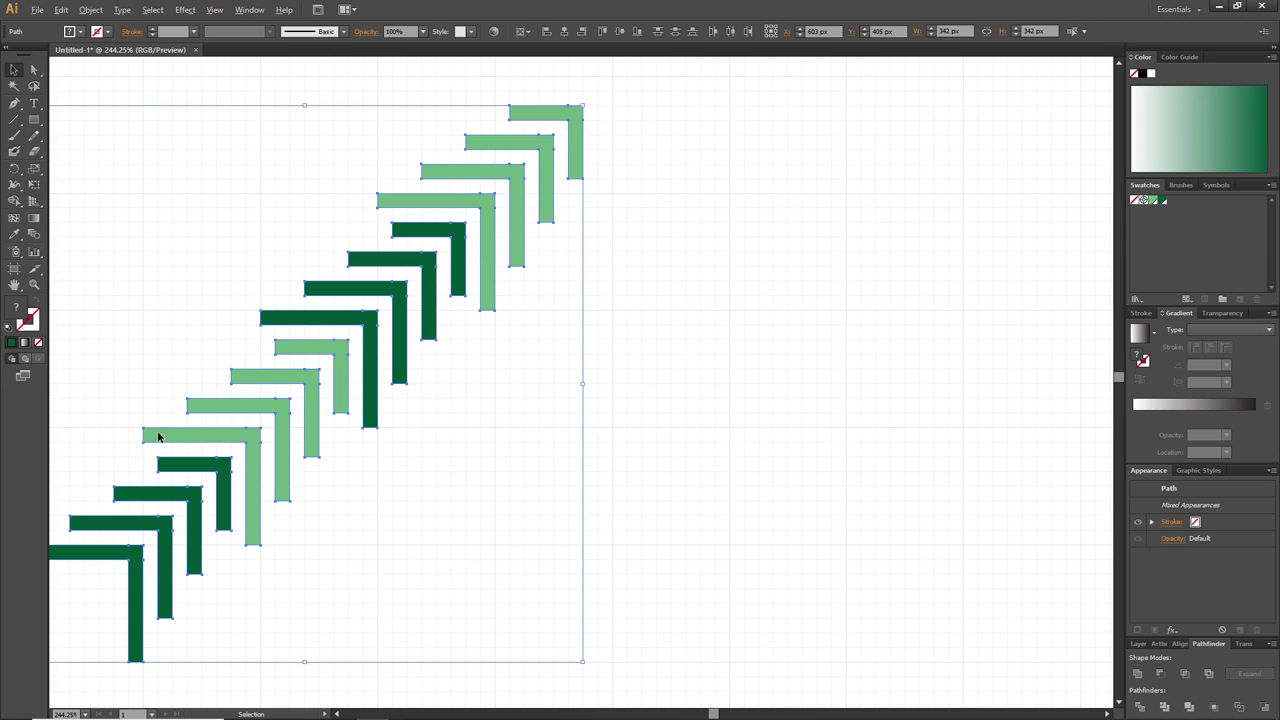
{"action": "left_click_drag", "start_coordinate": [158, 436], "coordinate": [377, 430]}
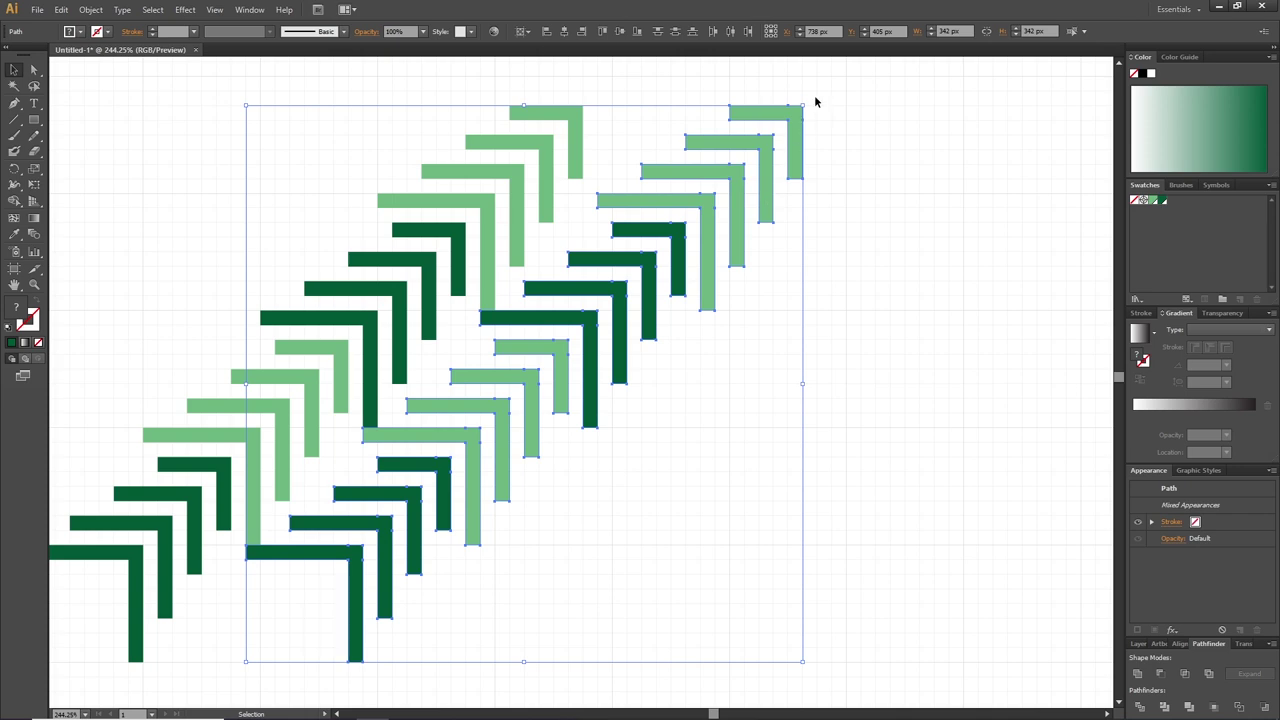
{"action": "left_click_drag", "start_coordinate": [808, 102], "coordinate": [404, 567]}
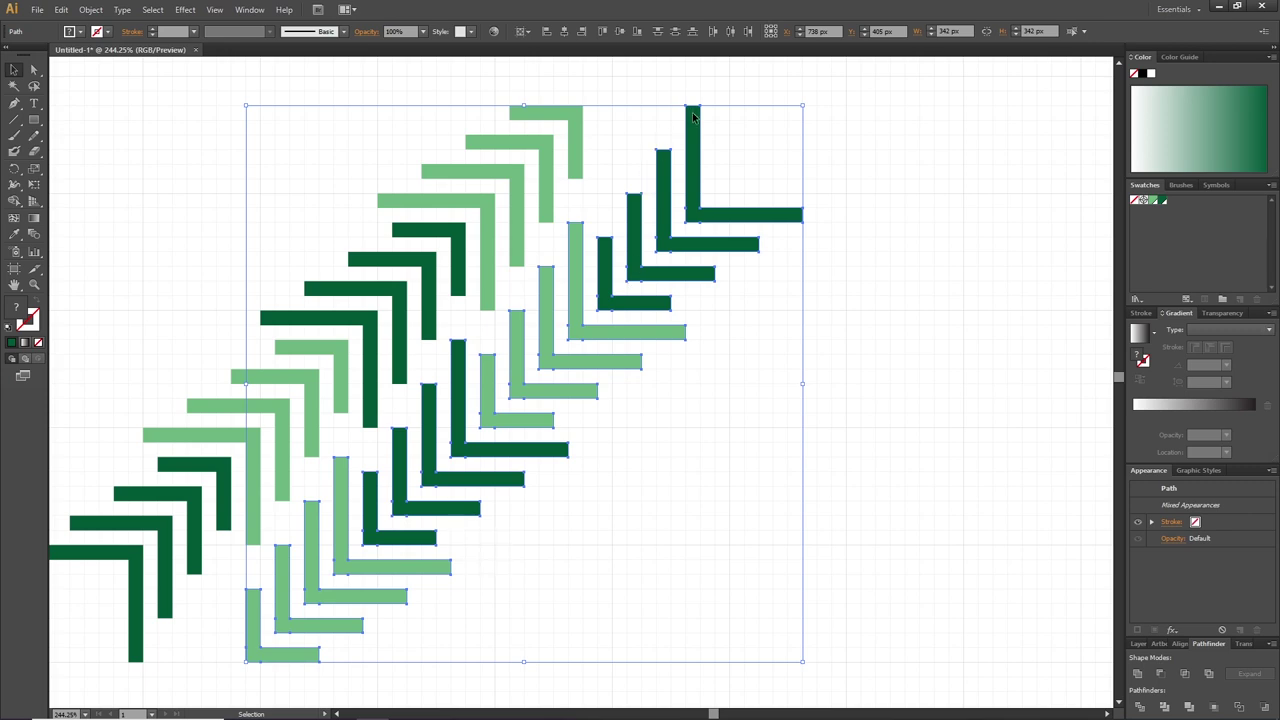
{"action": "left_click_drag", "start_coordinate": [696, 118], "coordinate": [576, 216]}
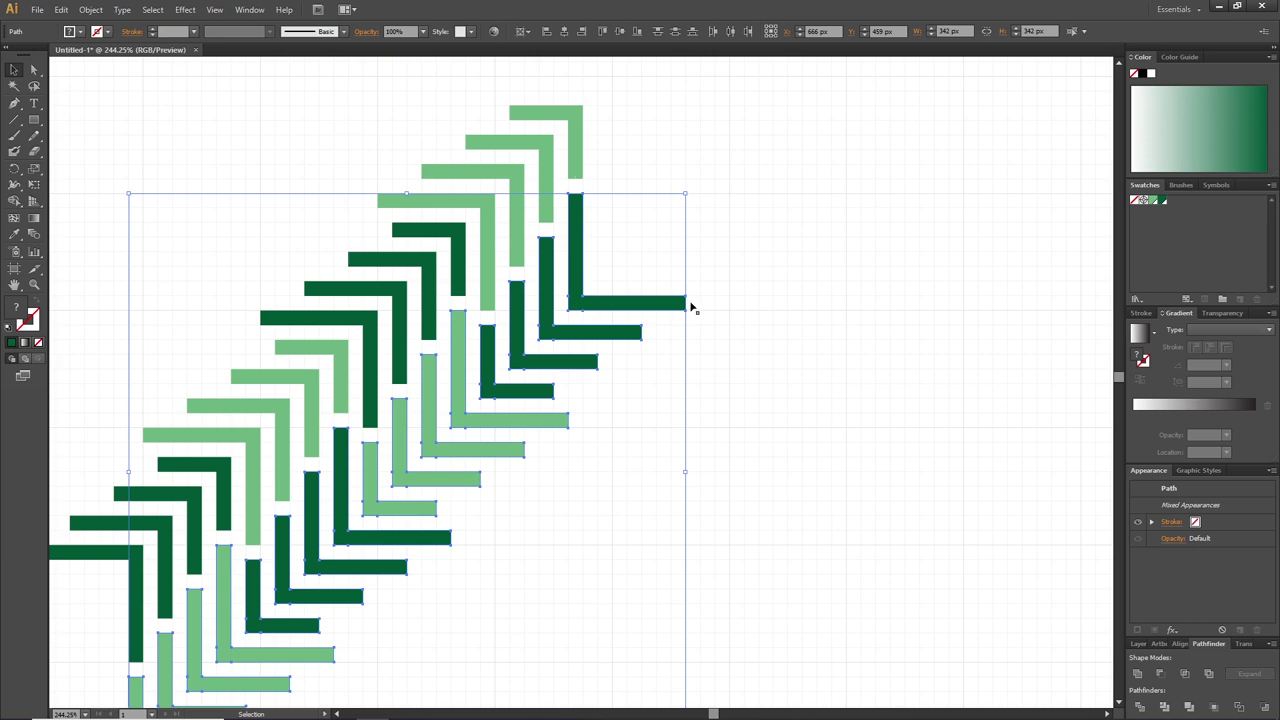
Step: Zoom out to 200% and Alt-drag a copy of the whole herringbone down and right
{"action": "left_click", "coordinate": [34, 285]}
{"action": "left_click", "coordinate": [418, 412], "text": "alt"}
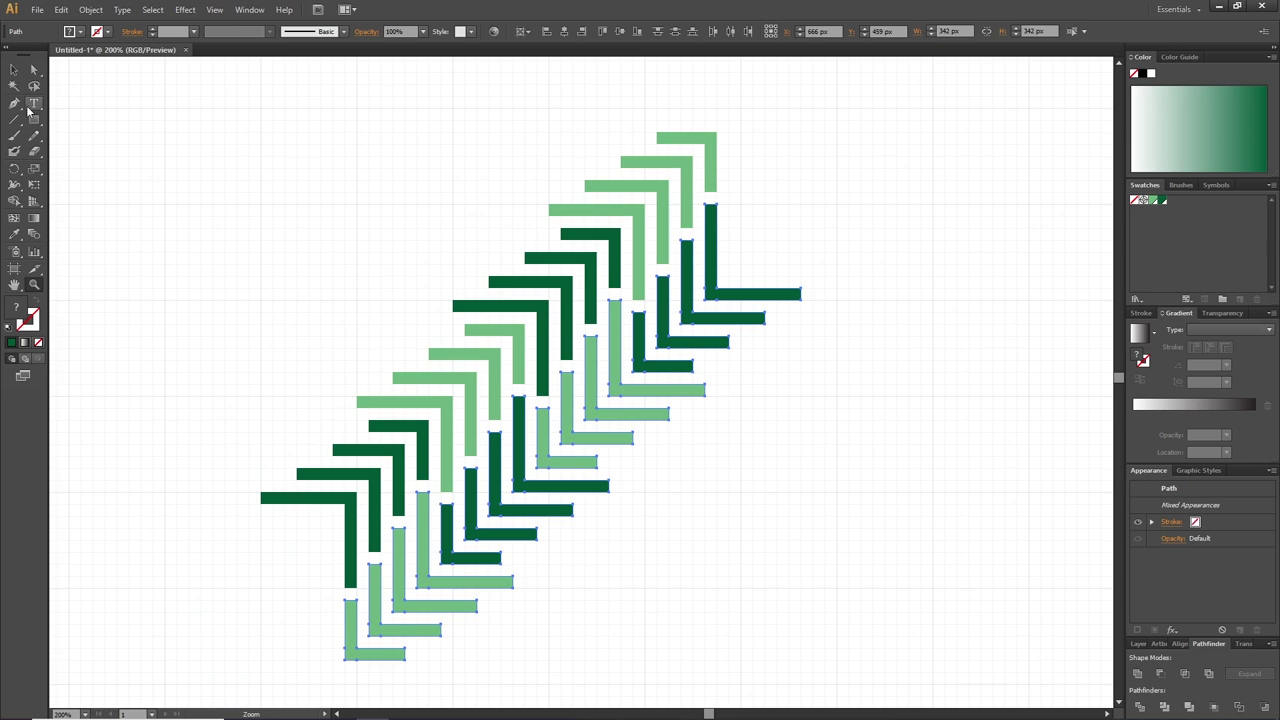
{"action": "left_click", "coordinate": [16, 72]}
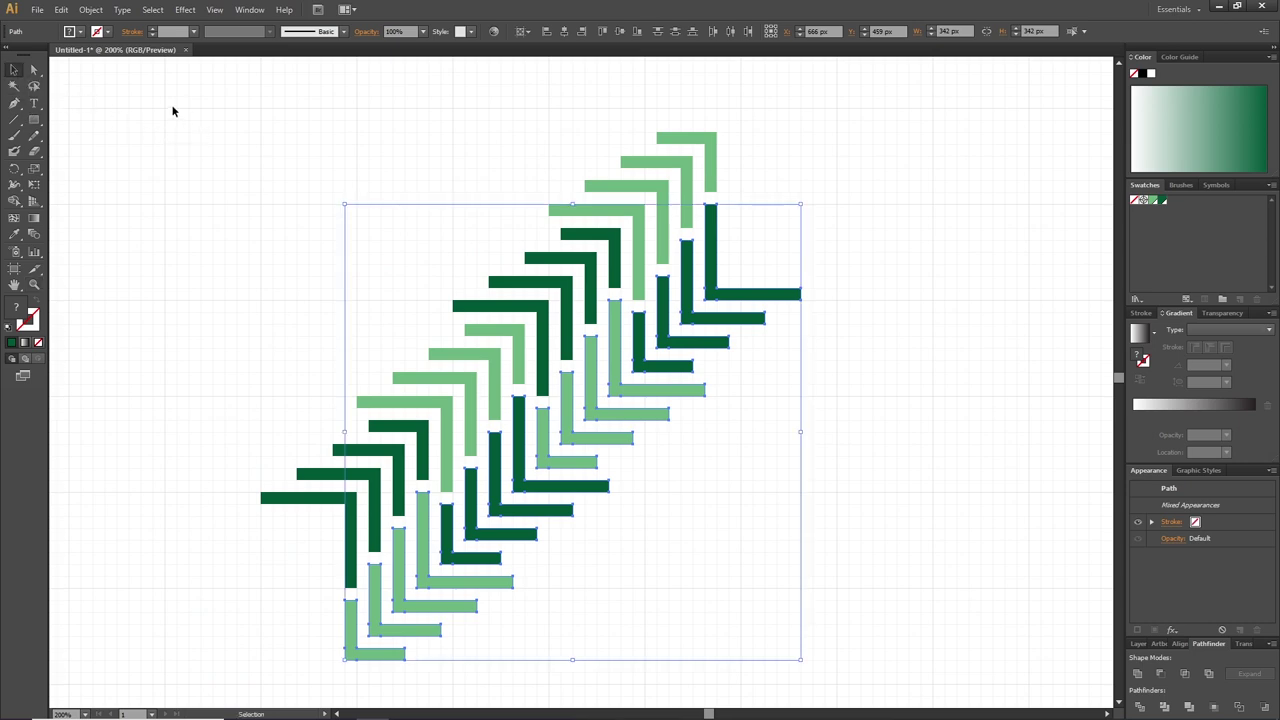
{"action": "left_click_drag", "start_coordinate": [172, 110], "coordinate": [903, 656]}
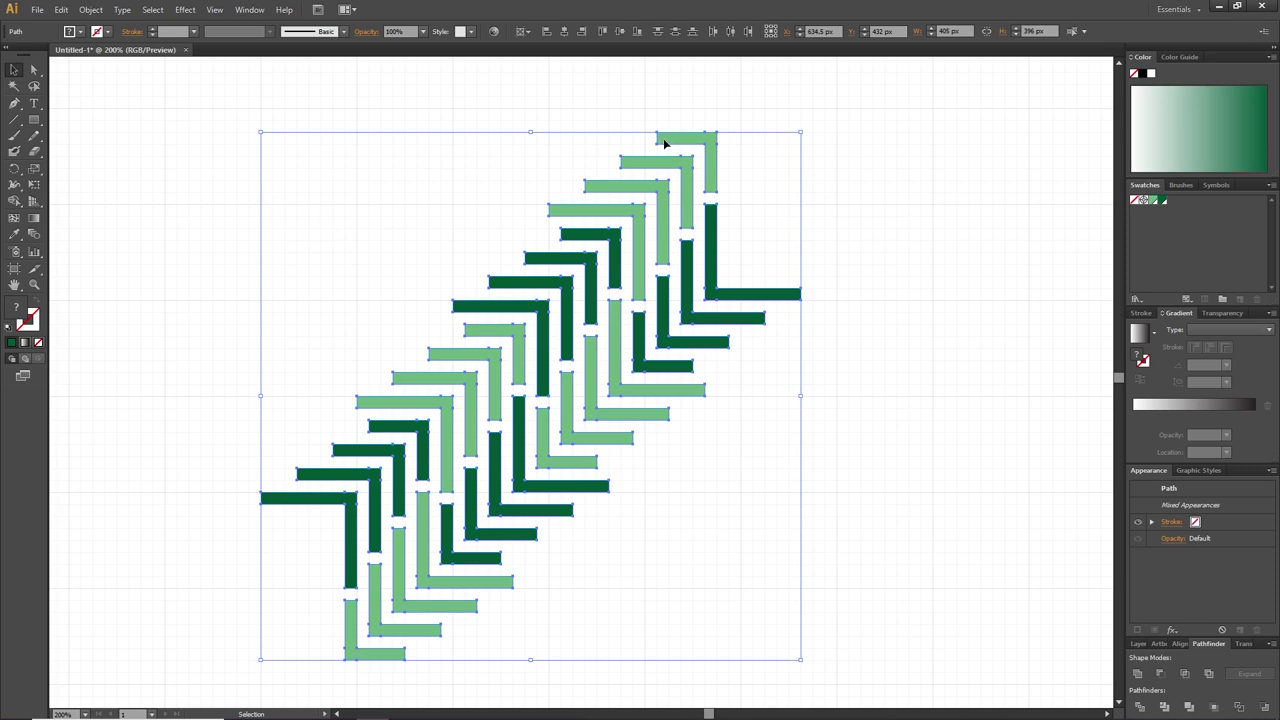
{"action": "left_click_drag", "start_coordinate": [664, 142], "coordinate": [822, 300]}
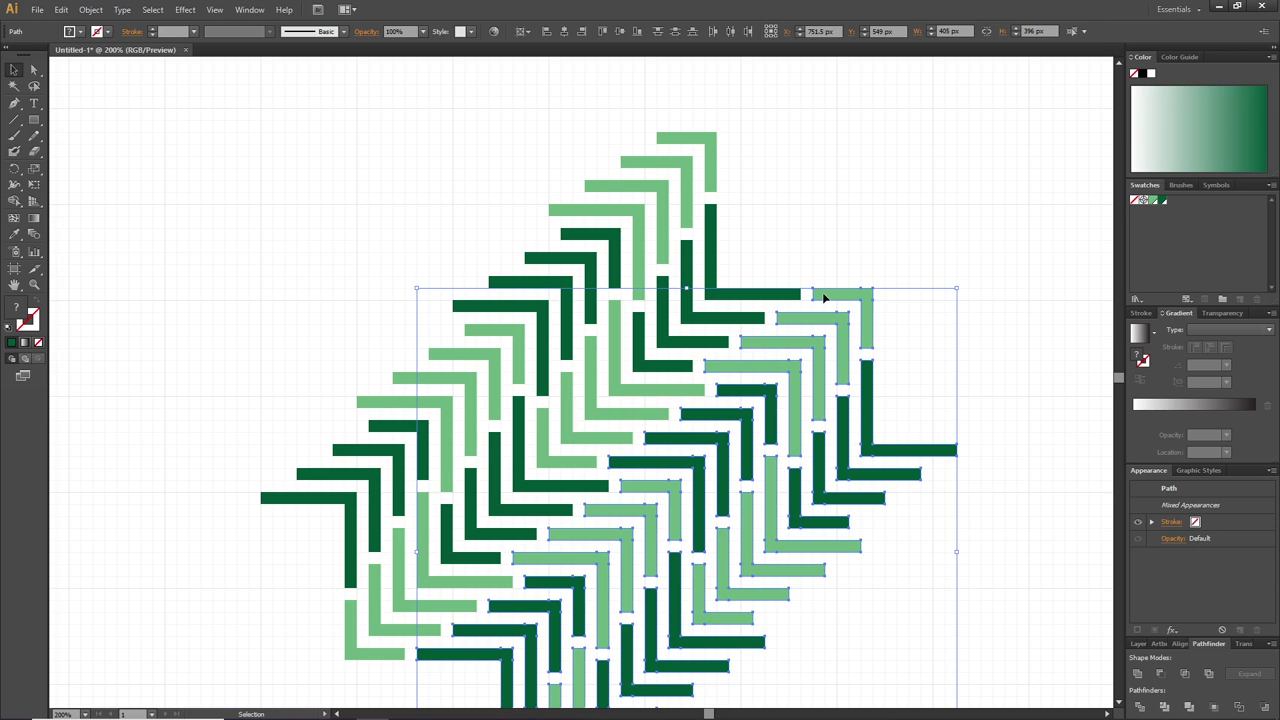
Step: Draw a closed four-corner diamond with the Pen tool and swap it to a stroke-only outline
{"action": "left_click", "coordinate": [437, 249]}
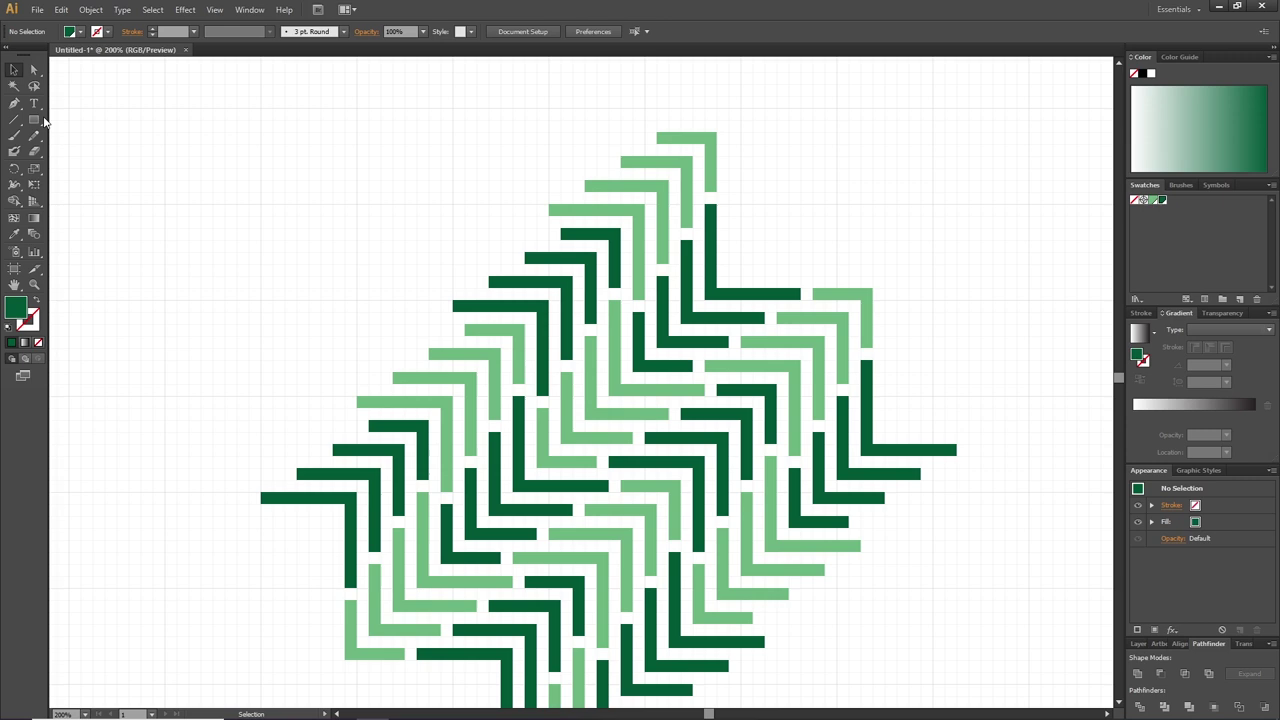
{"action": "left_click", "coordinate": [14, 103]}
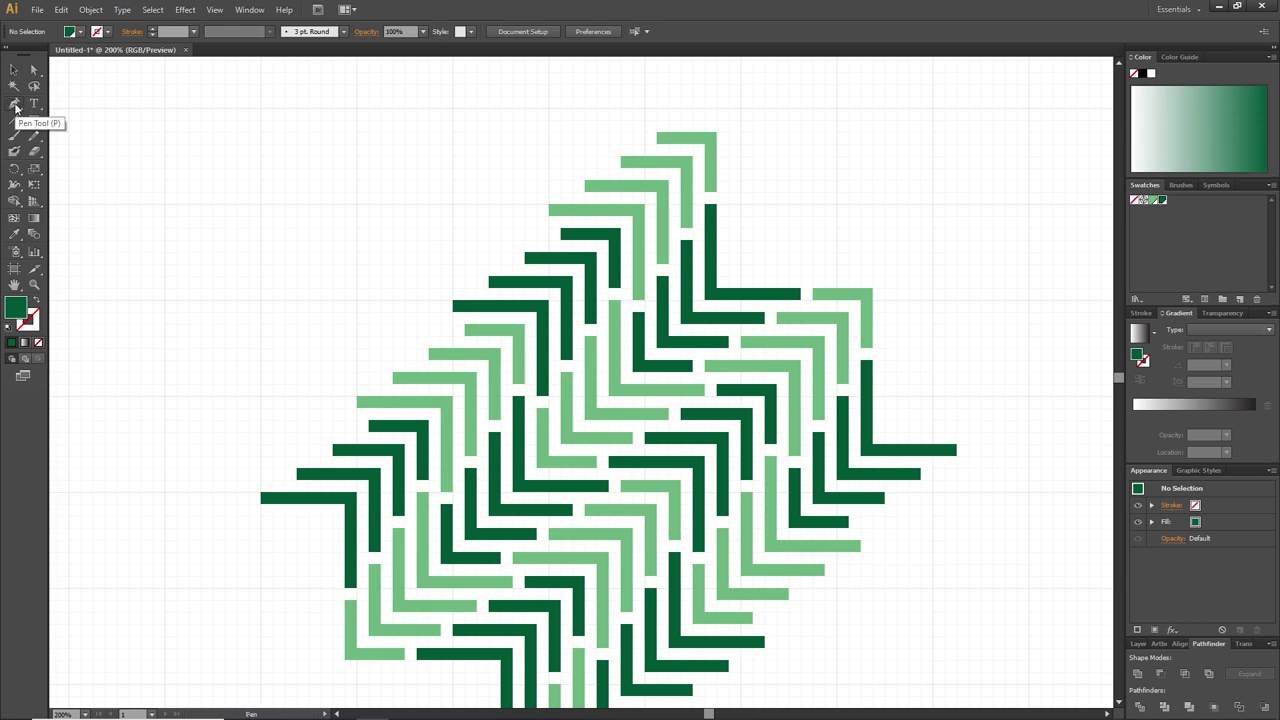
{"action": "left_click", "coordinate": [443, 570]}
{"action": "key", "text": "space"}
{"action": "left_click_drag", "start_coordinate": [601, 589], "coordinate": [558, 503]}
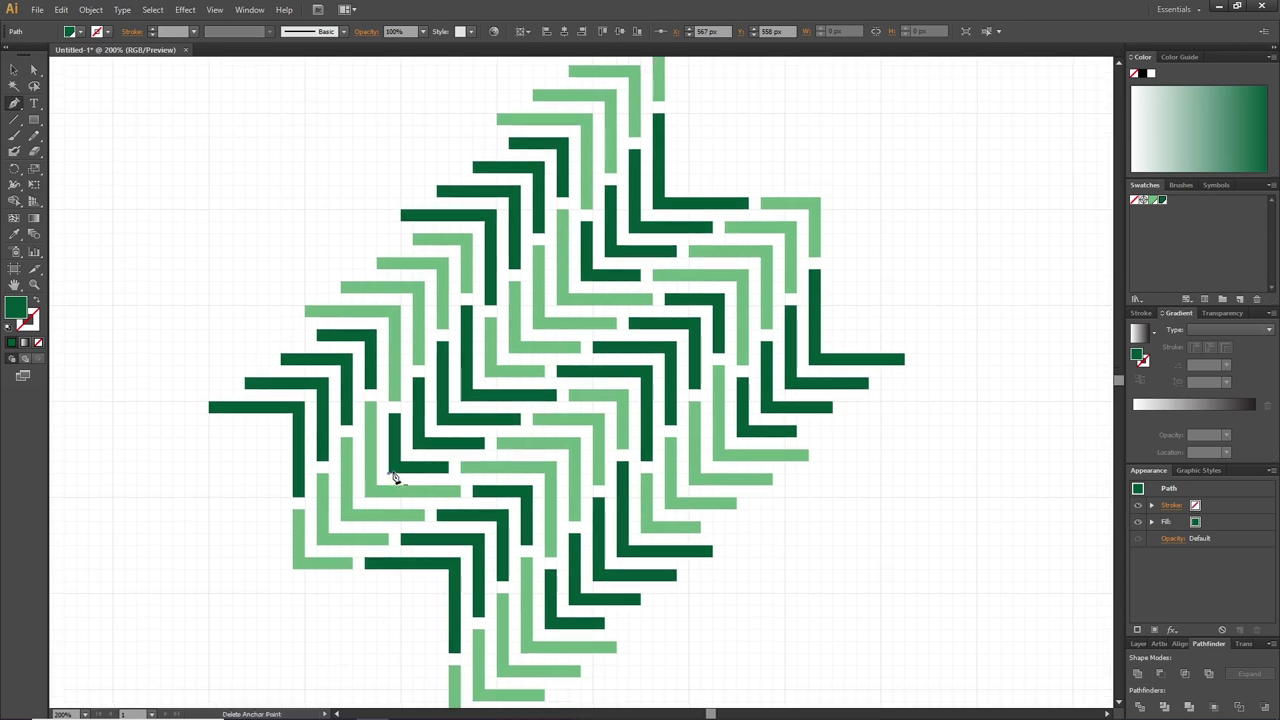
{"action": "left_click", "coordinate": [547, 635]}
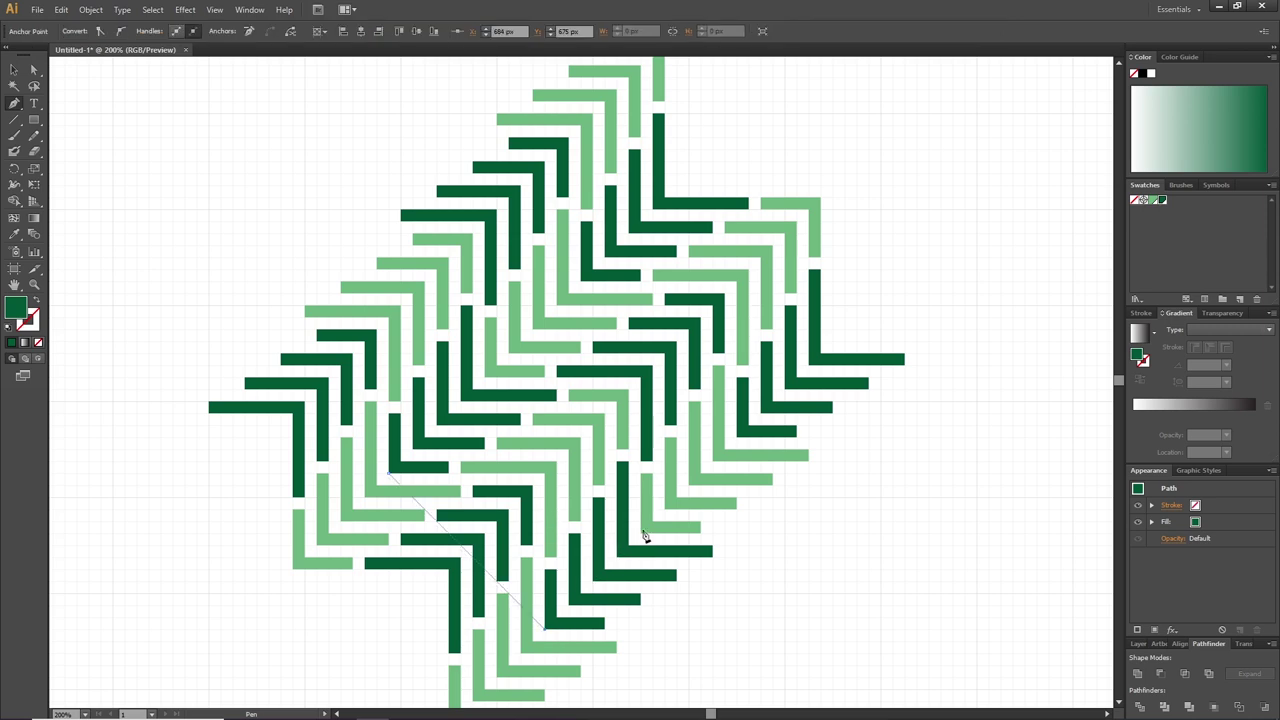
{"action": "left_click", "coordinate": [739, 442]}
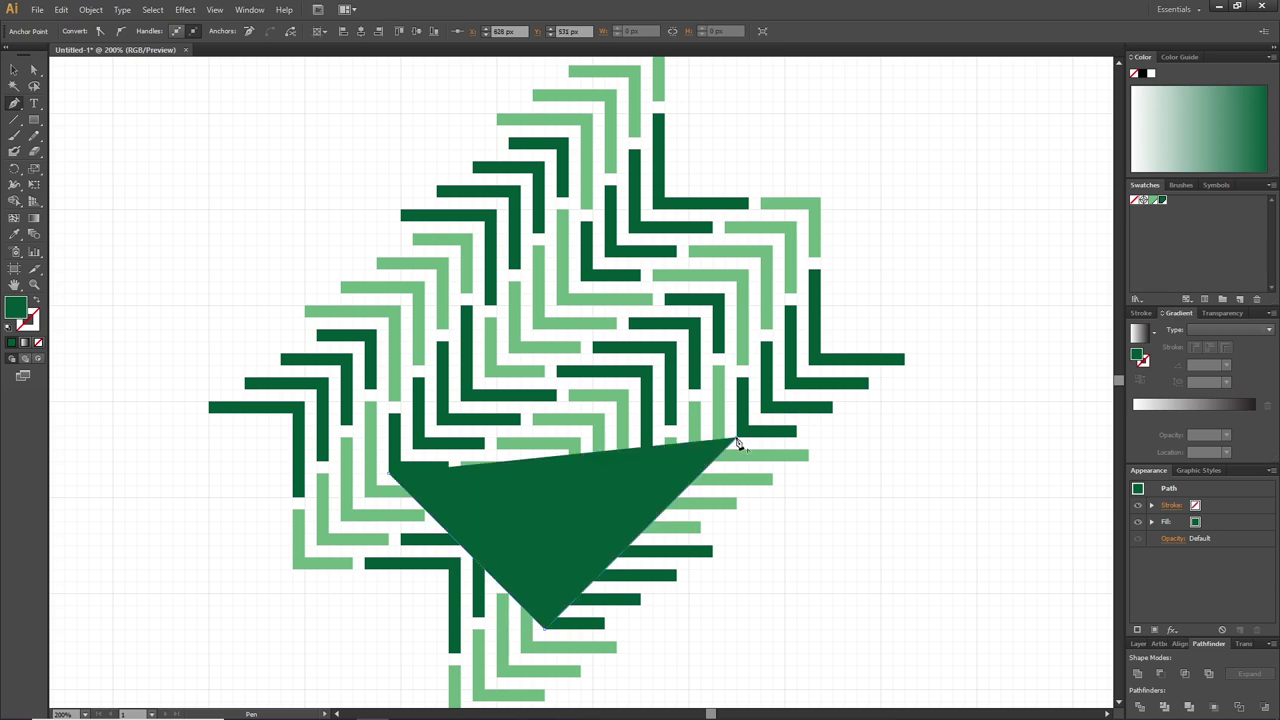
{"action": "left_click", "coordinate": [583, 288]}
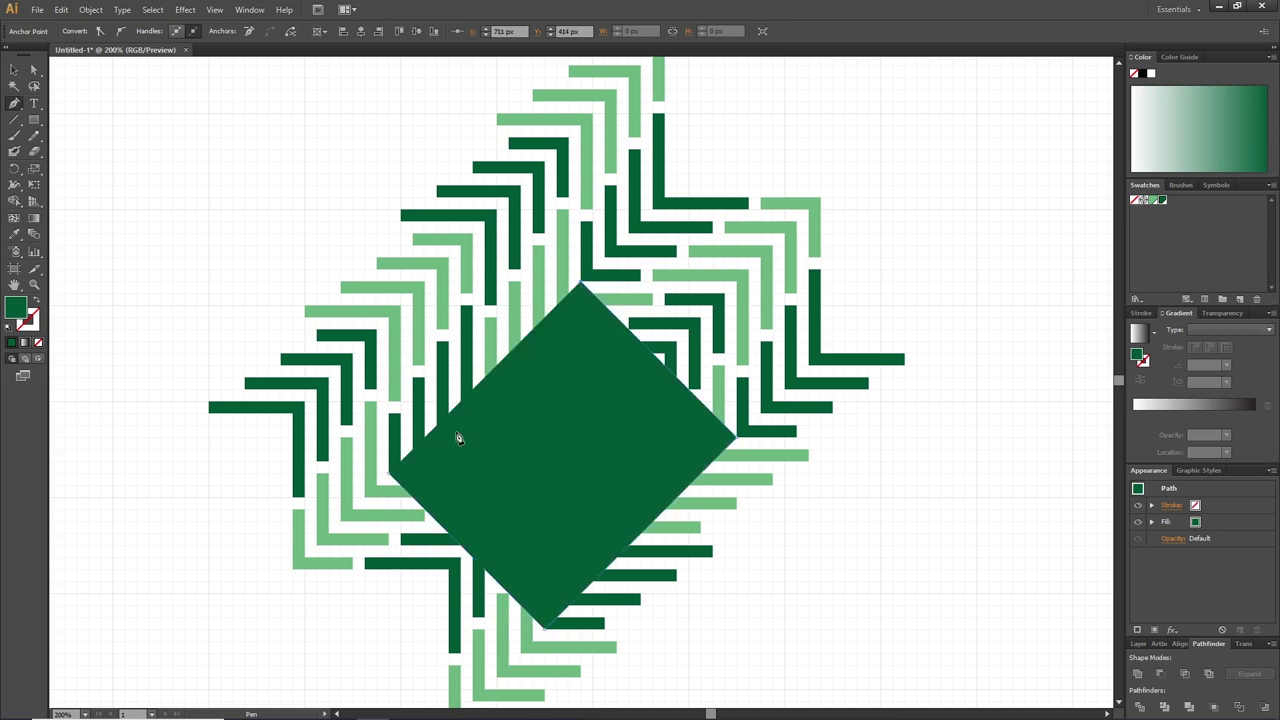
{"action": "left_click", "coordinate": [391, 477]}
{"action": "left_click", "coordinate": [37, 302]}
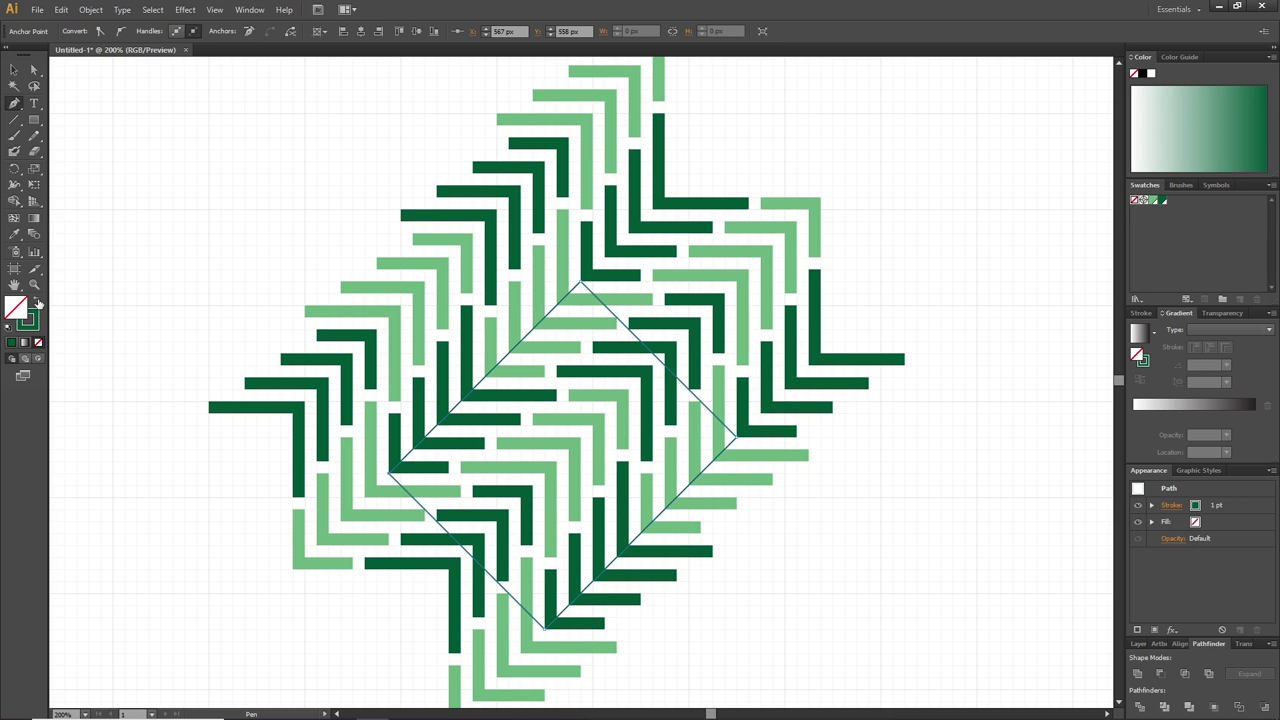
Step: Select all, then Alt-drag Shape Builder along all four diamond edges to erase overlapping pieces
{"action": "left_click", "coordinate": [14, 70]}
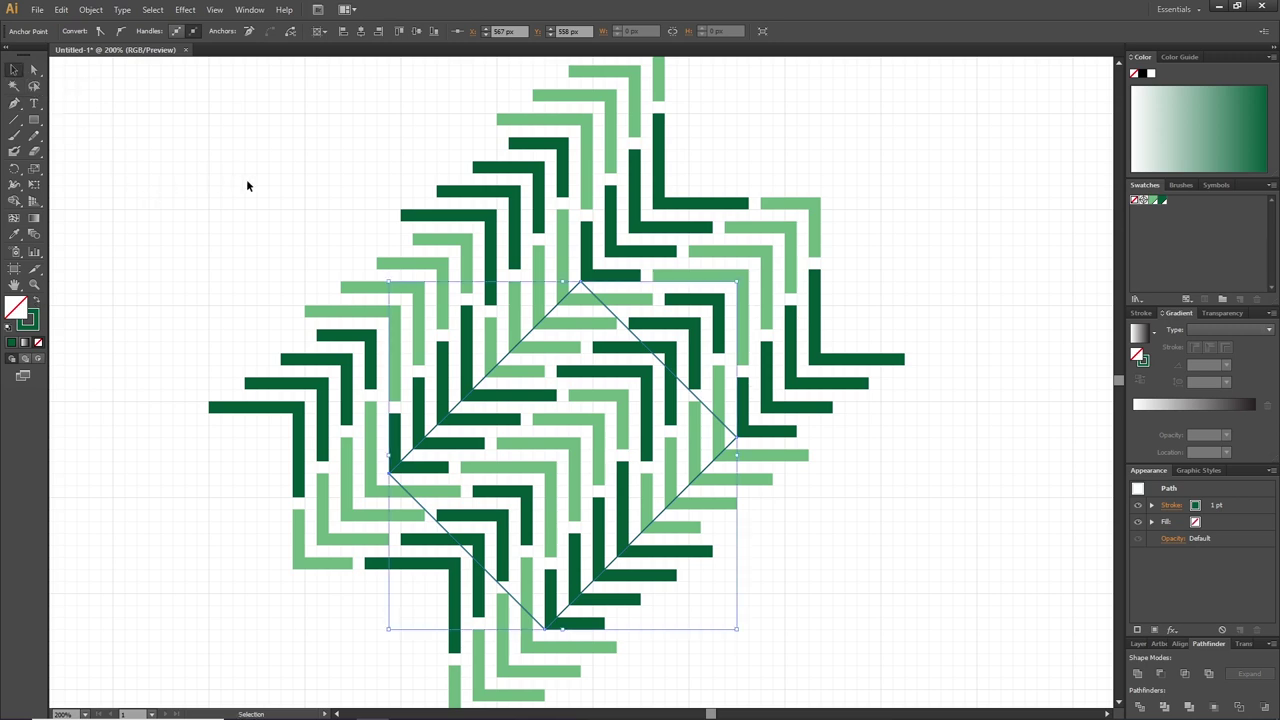
{"action": "left_click_drag", "start_coordinate": [247, 181], "coordinate": [914, 693]}
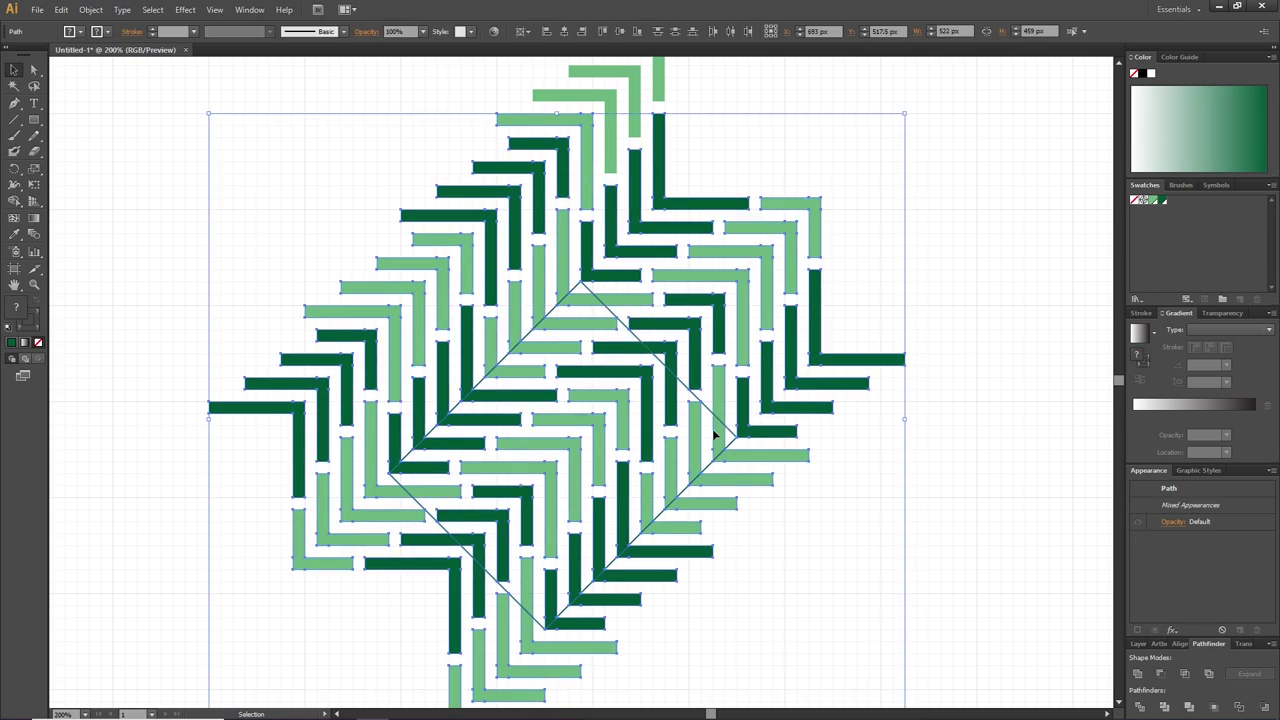
{"action": "left_click", "coordinate": [15, 202]}
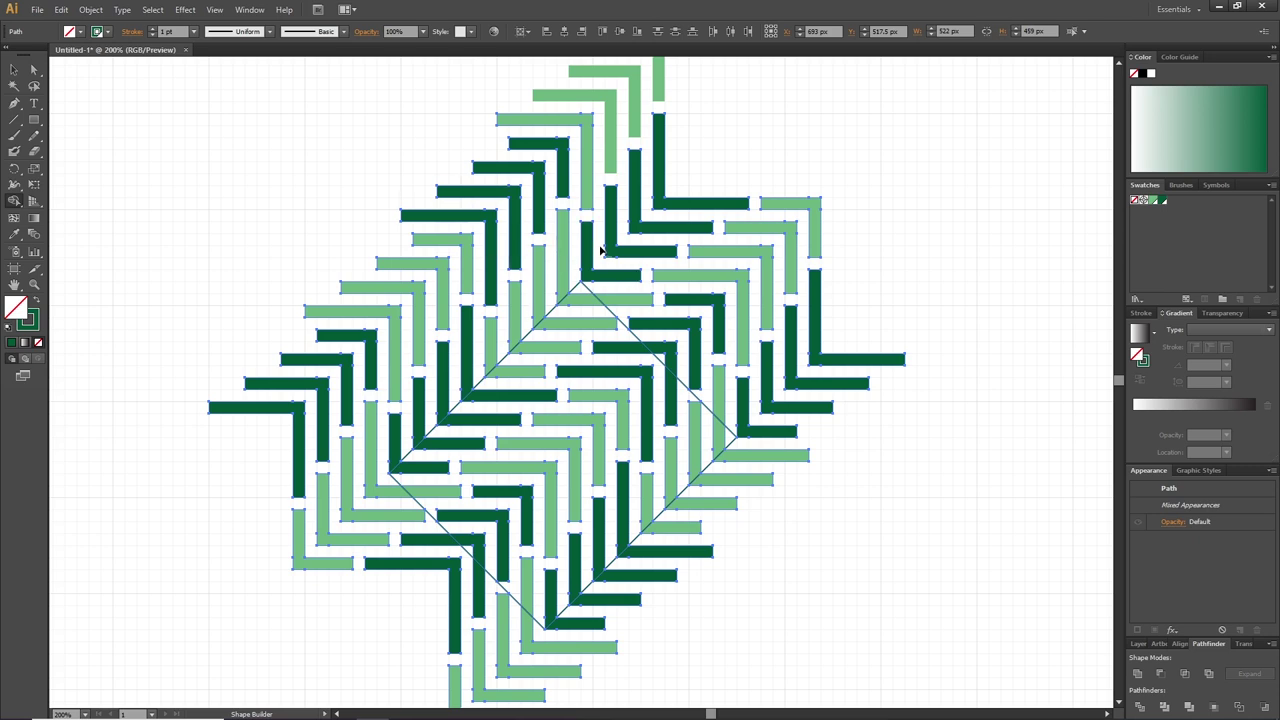
{"action": "left_click_drag", "start_coordinate": [601, 250], "coordinate": [450, 410]}
{"action": "left_click_drag", "start_coordinate": [590, 275], "coordinate": [740, 432]}
{"action": "left_click_drag", "start_coordinate": [755, 445], "coordinate": [585, 605]}
{"action": "left_click_drag", "start_coordinate": [555, 635], "coordinate": [384, 479]}
Step: Delete the chevron pieces outside the diamond and the diamond outline itself
{"action": "left_click", "coordinate": [13, 70]}
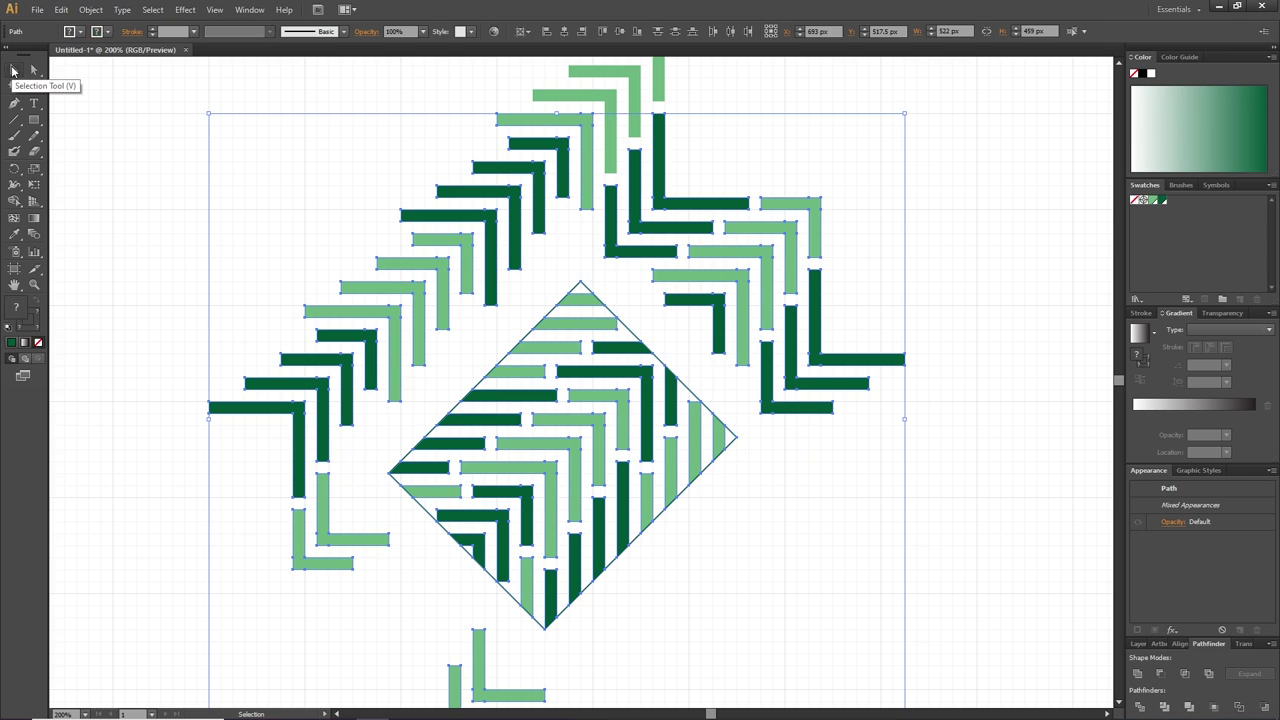
{"action": "left_click_drag", "start_coordinate": [471, 69], "coordinate": [760, 230]}
{"action": "key", "text": "Delete"}
{"action": "key", "text": "Delete"}
{"action": "left_click_drag", "start_coordinate": [740, 330], "coordinate": [560, 705]}
{"action": "key", "text": "Delete"}
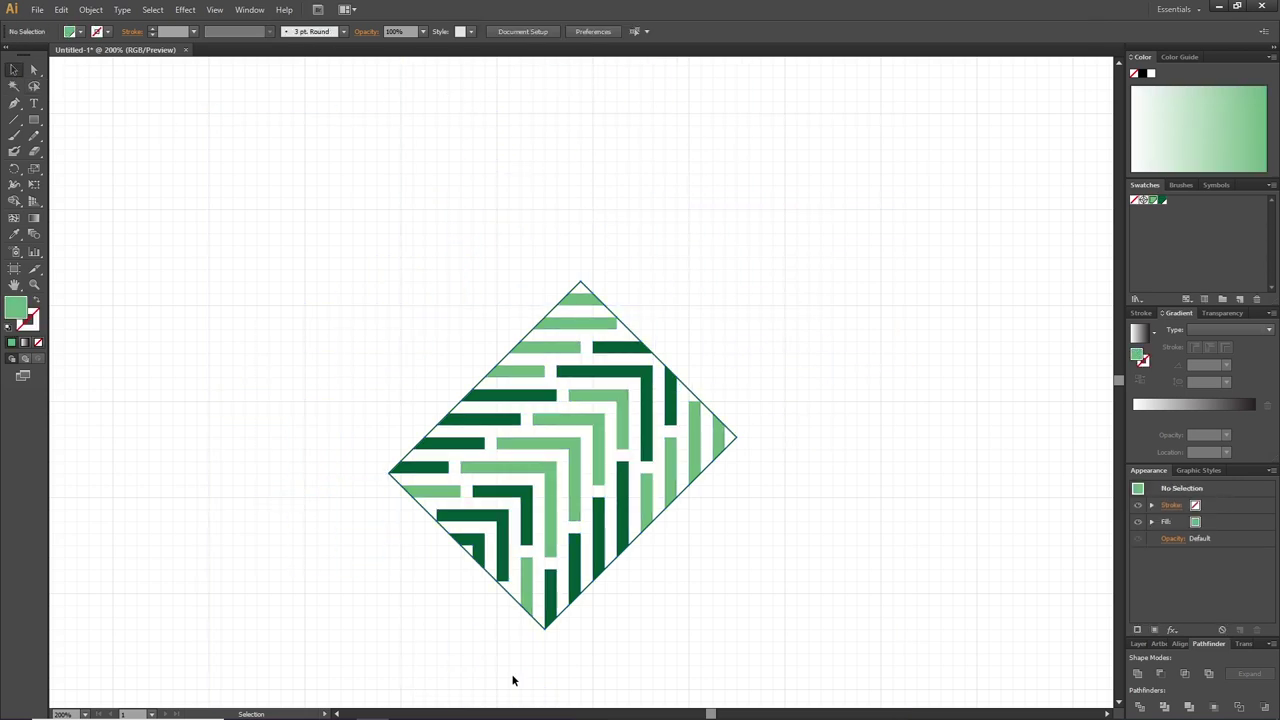
{"action": "left_click", "coordinate": [627, 332]}
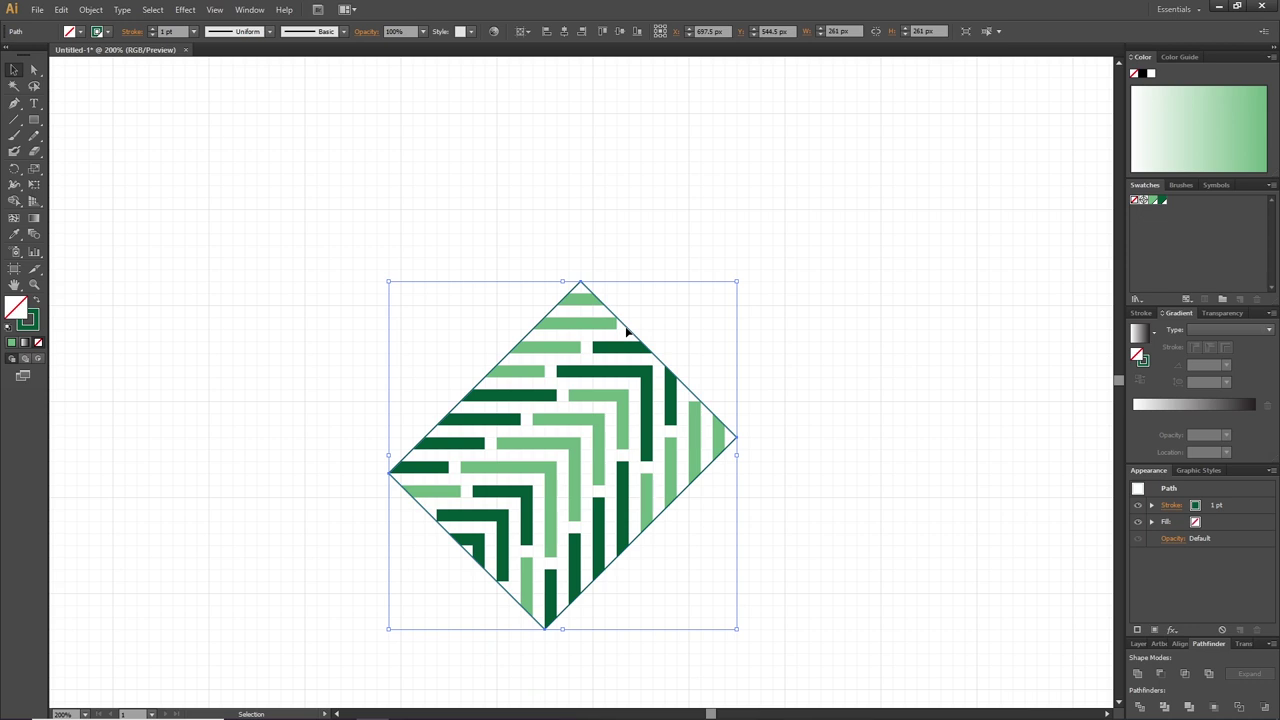
{"action": "key", "text": "Delete"}
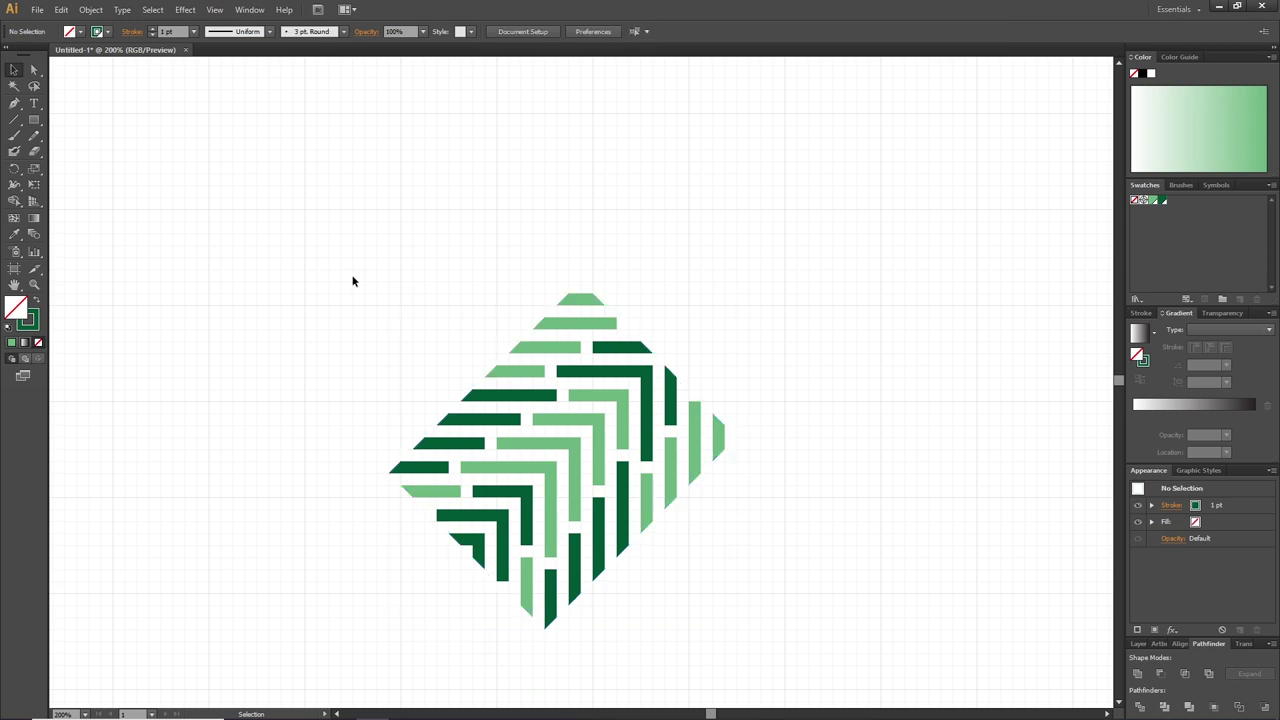
Step: Rotate the remaining stripes 45°, drag them into Swatches as a pattern, and reselect the artwork
{"action": "left_click_drag", "start_coordinate": [293, 253], "coordinate": [800, 646]}
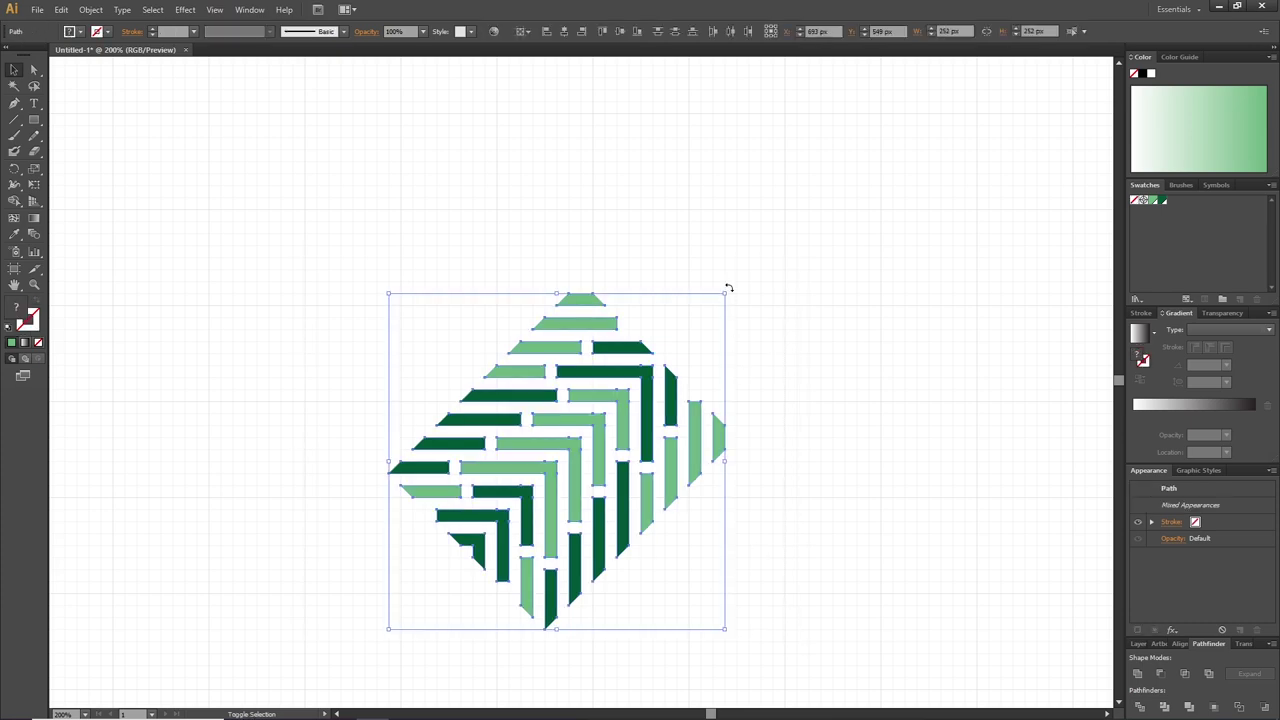
{"action": "left_click_drag", "start_coordinate": [728, 288], "coordinate": [574, 226]}
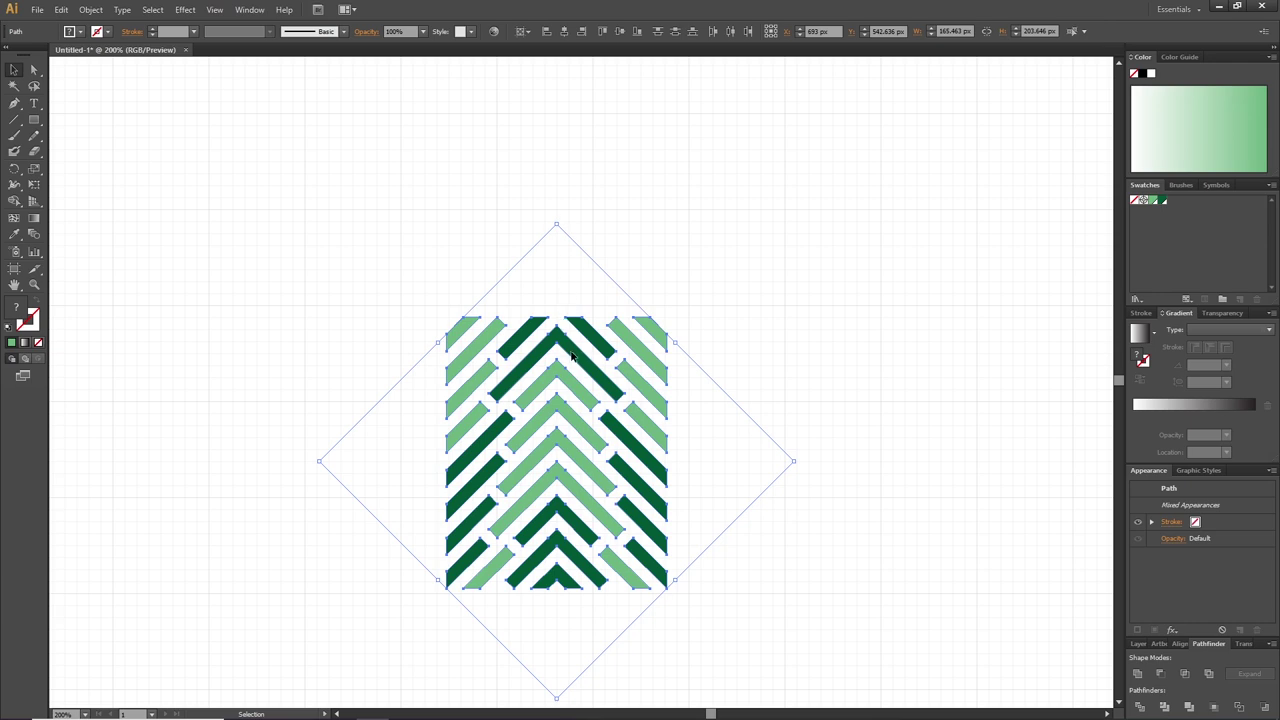
{"action": "left_click_drag", "start_coordinate": [572, 356], "coordinate": [1192, 225]}
{"action": "left_click_drag", "start_coordinate": [727, 210], "coordinate": [394, 625]}
Step: Delete the original chevron artwork and zoom out to view the whole artboard
{"action": "key", "text": "Delete"}
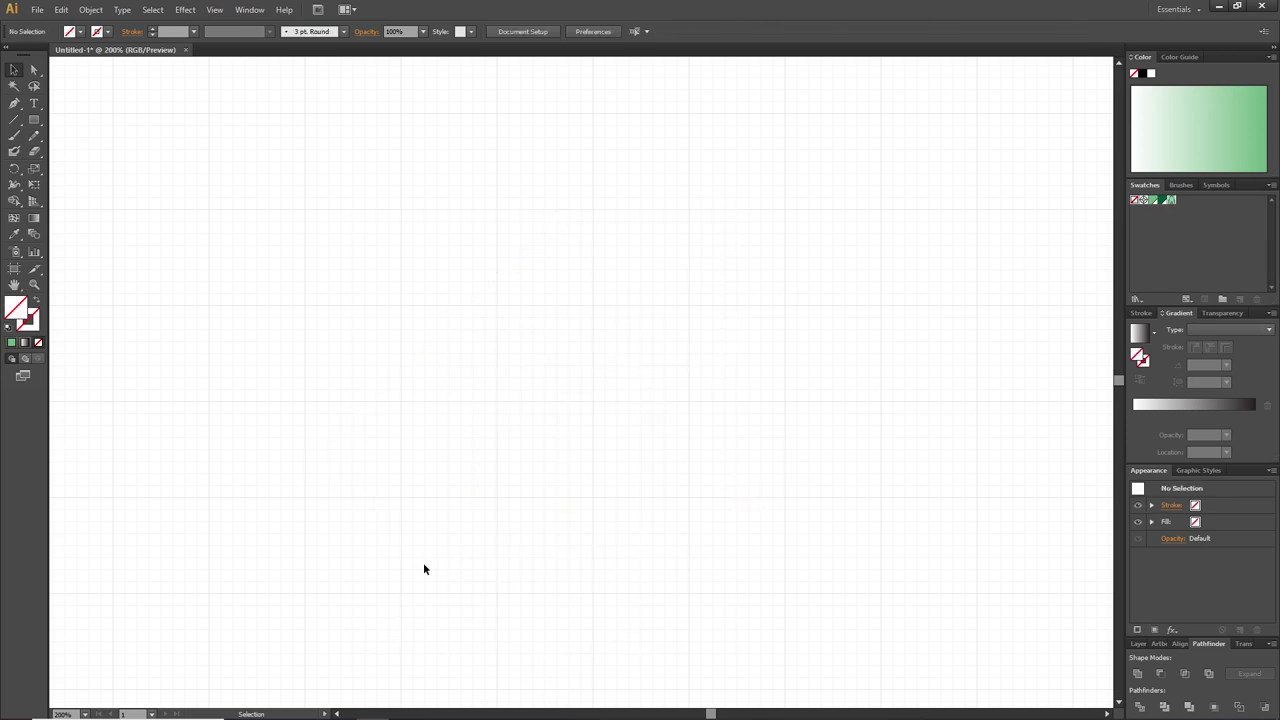
{"action": "left_click", "coordinate": [34, 284]}
{"action": "left_click", "coordinate": [595, 411], "text": "alt"}
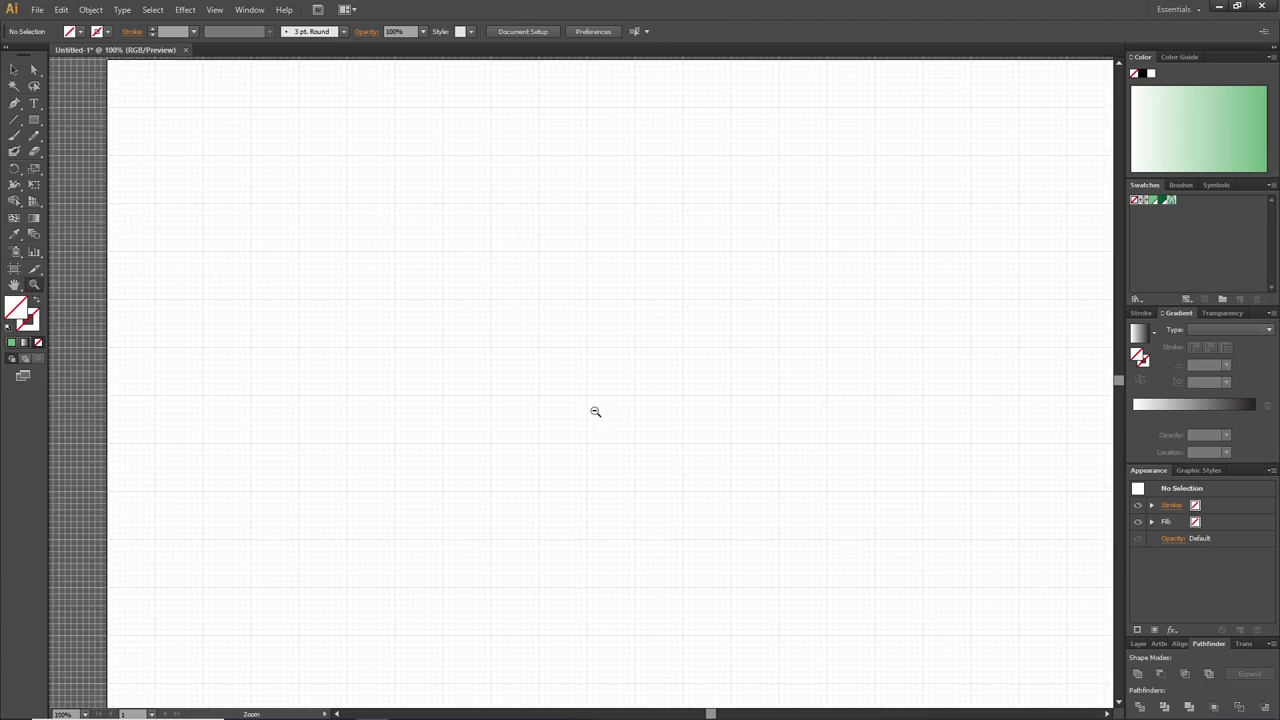
{"action": "left_click", "coordinate": [595, 411], "text": "alt"}
Step: Draw a 1920×1080 rectangle over the artboard and fill it with the new green chevron pattern swatch
{"action": "left_click", "coordinate": [34, 119]}
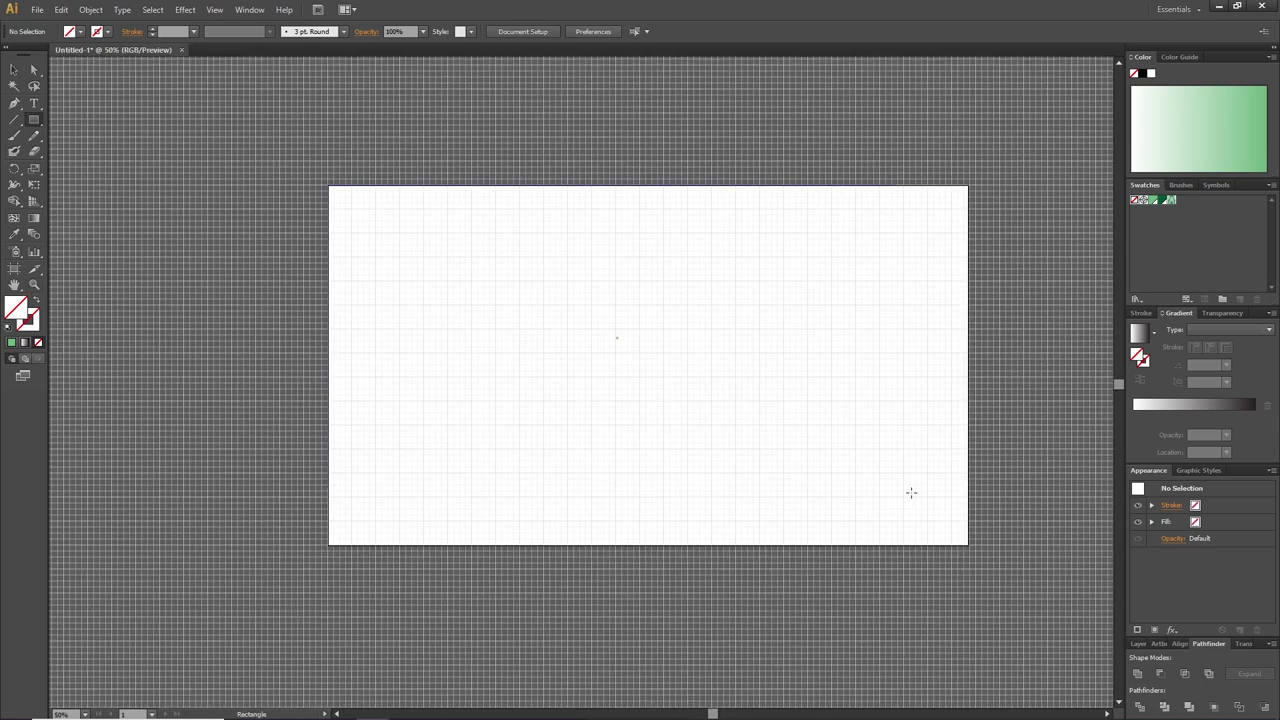
{"action": "left_click_drag", "start_coordinate": [911, 492], "coordinate": [968, 545]}
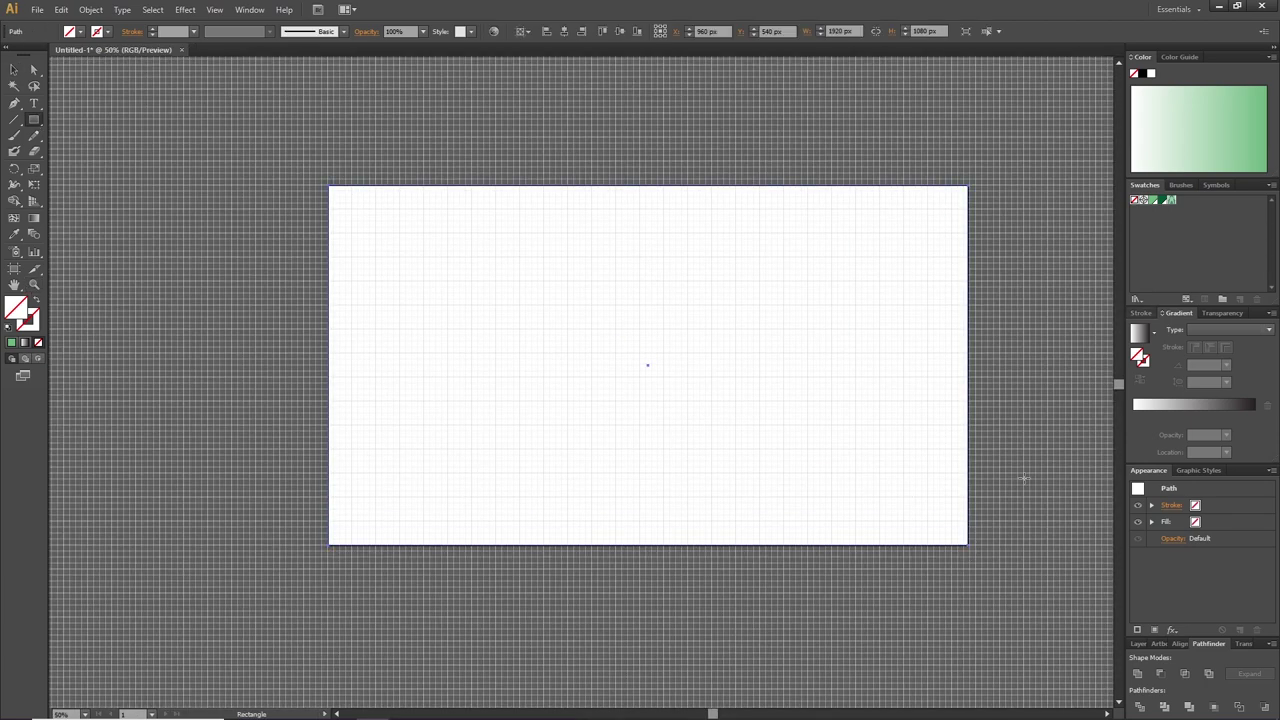
{"action": "left_click", "coordinate": [1170, 199]}
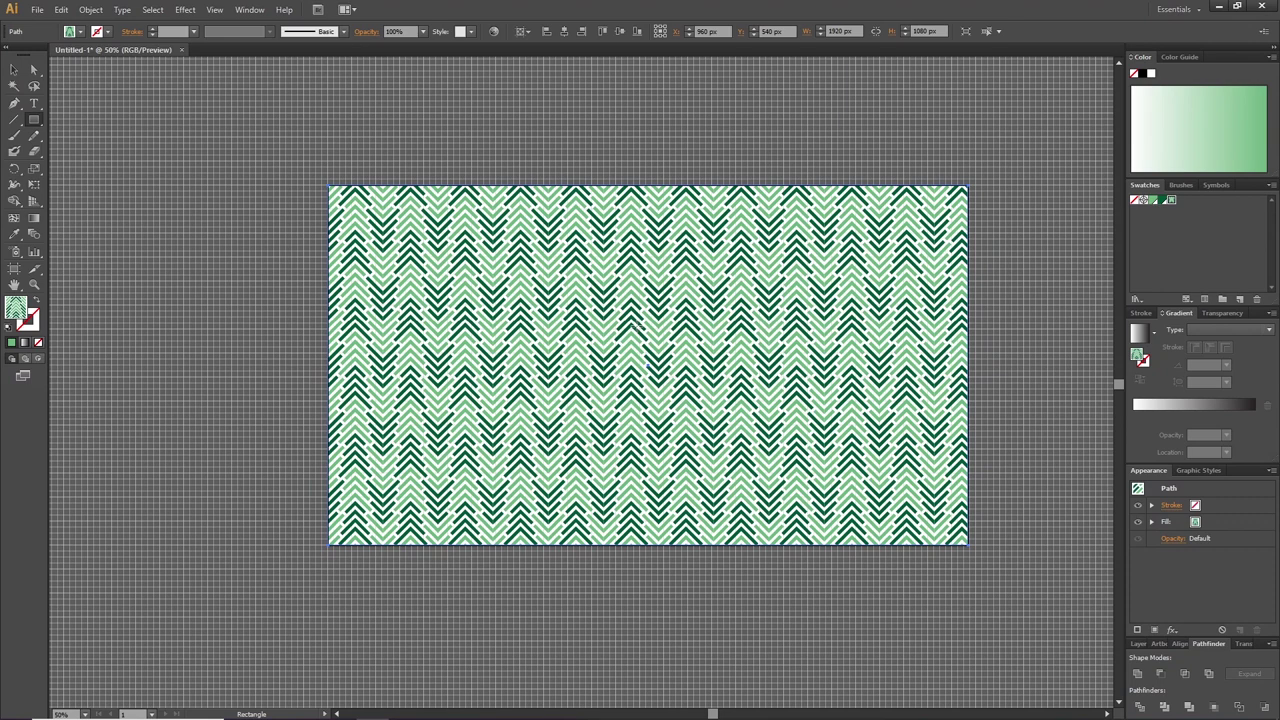
Step: Use Transform Each to scale the pattern 150% horizontally and vertically, leaving the rectangle unscaled
{"action": "right_click", "coordinate": [636, 326]}
{"action": "mouse_move", "coordinate": [703, 505]}
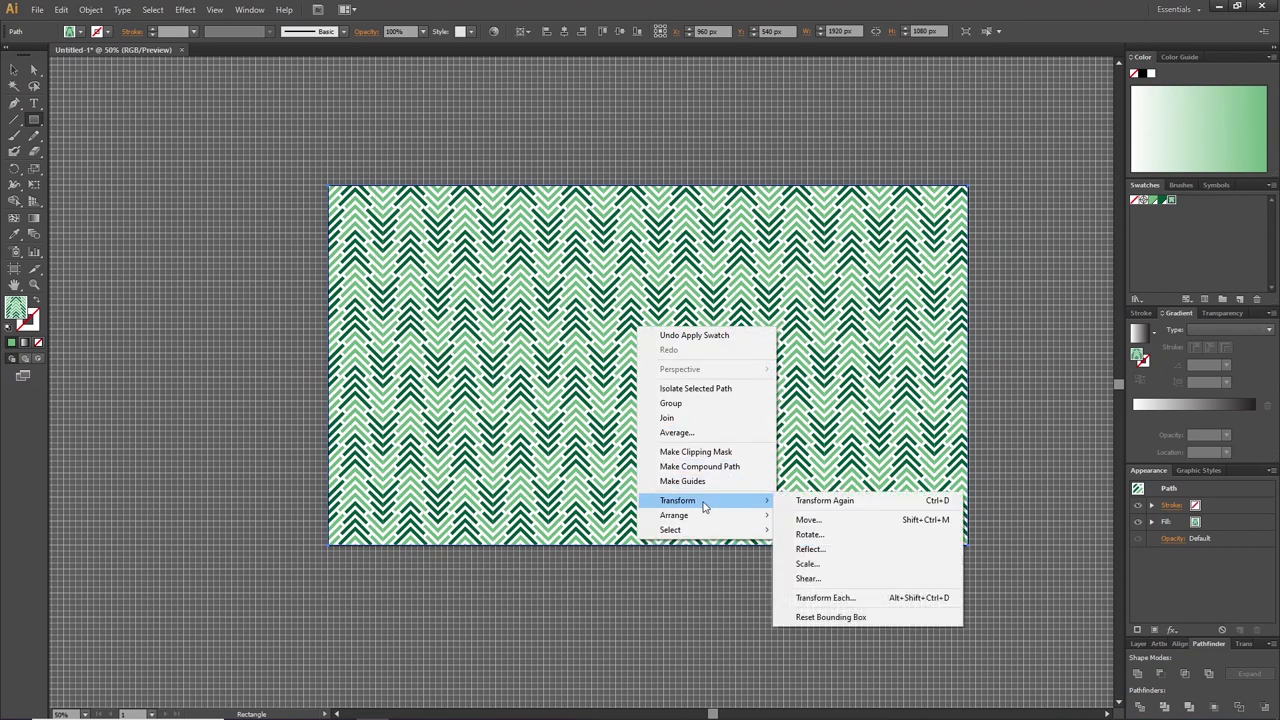
{"action": "left_click", "coordinate": [836, 598]}
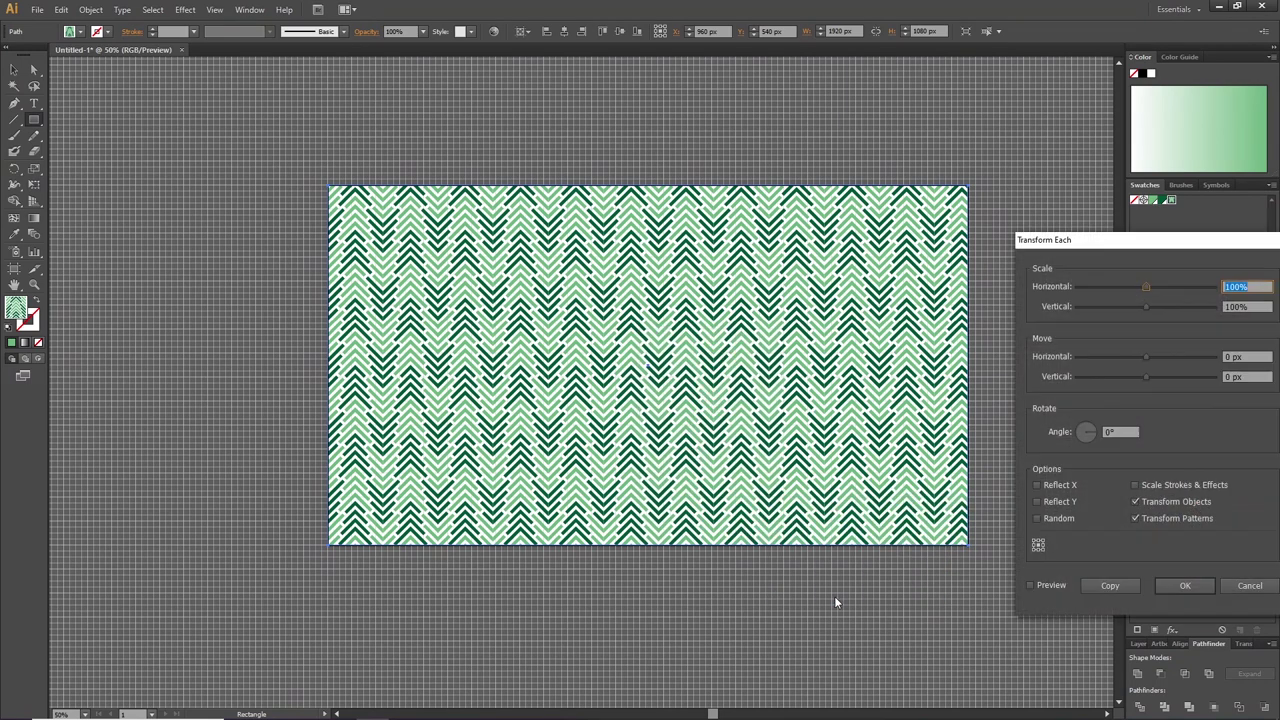
{"action": "left_click", "coordinate": [1030, 586]}
{"action": "double_click", "coordinate": [1245, 287]}
{"action": "type", "text": "150"}
{"action": "key", "text": "Tab"}
{"action": "type", "text": "150"}
{"action": "key", "text": "Tab"}
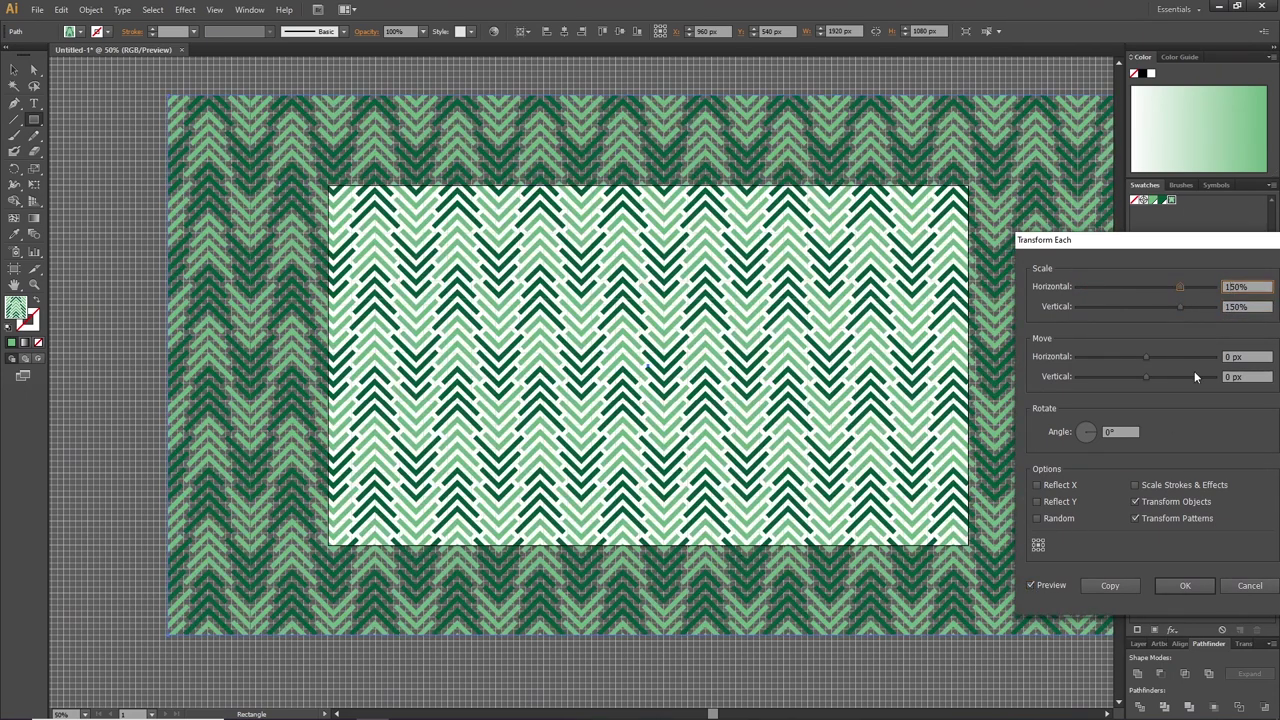
{"action": "left_click", "coordinate": [1135, 502]}
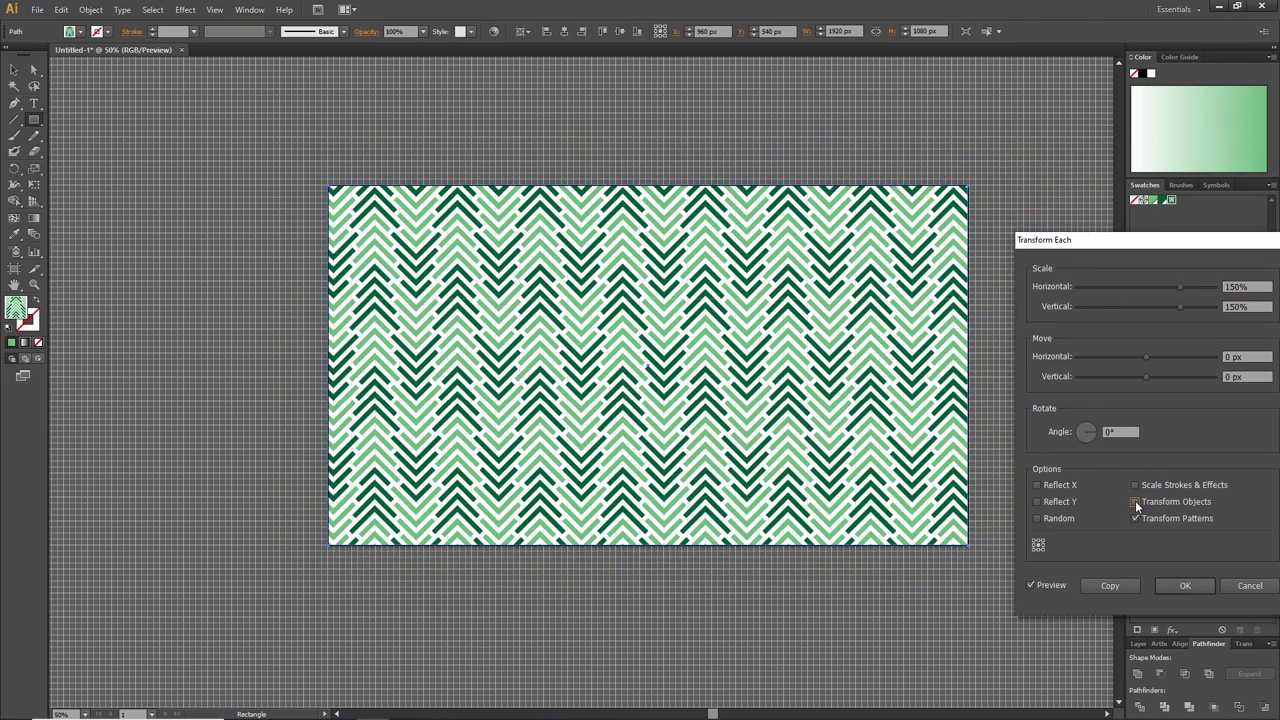
{"action": "left_click", "coordinate": [1163, 582]}
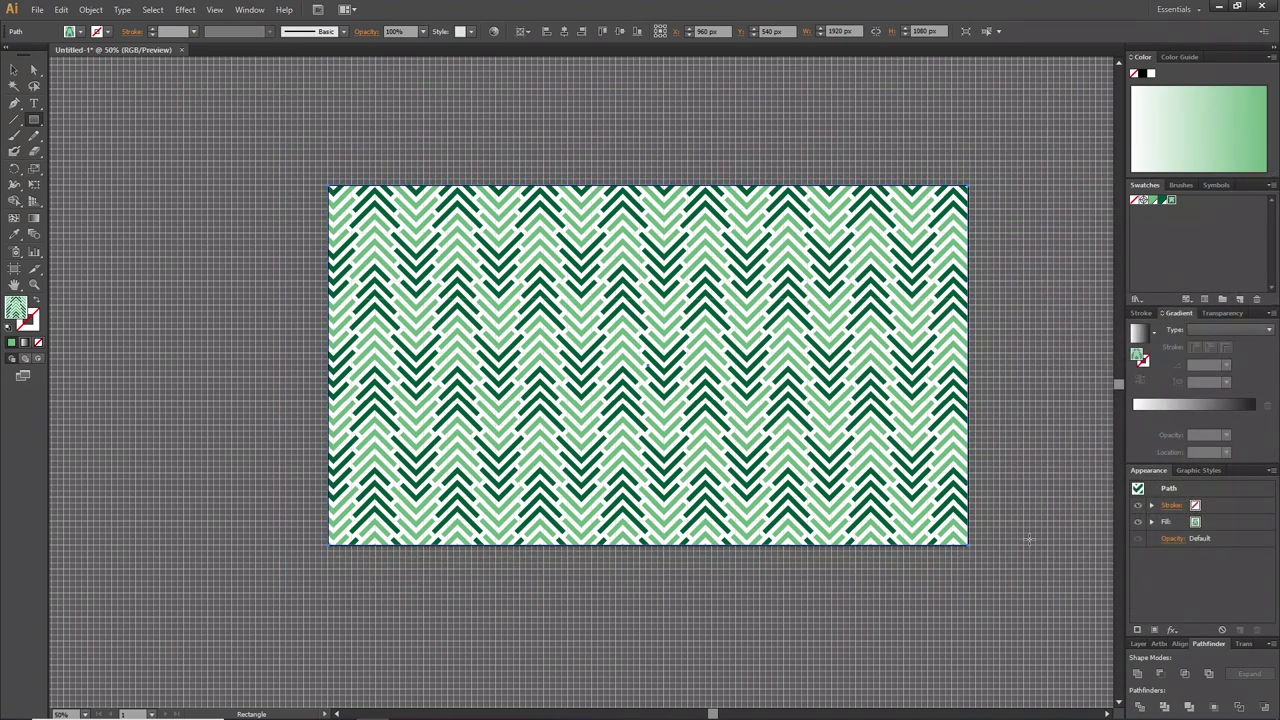